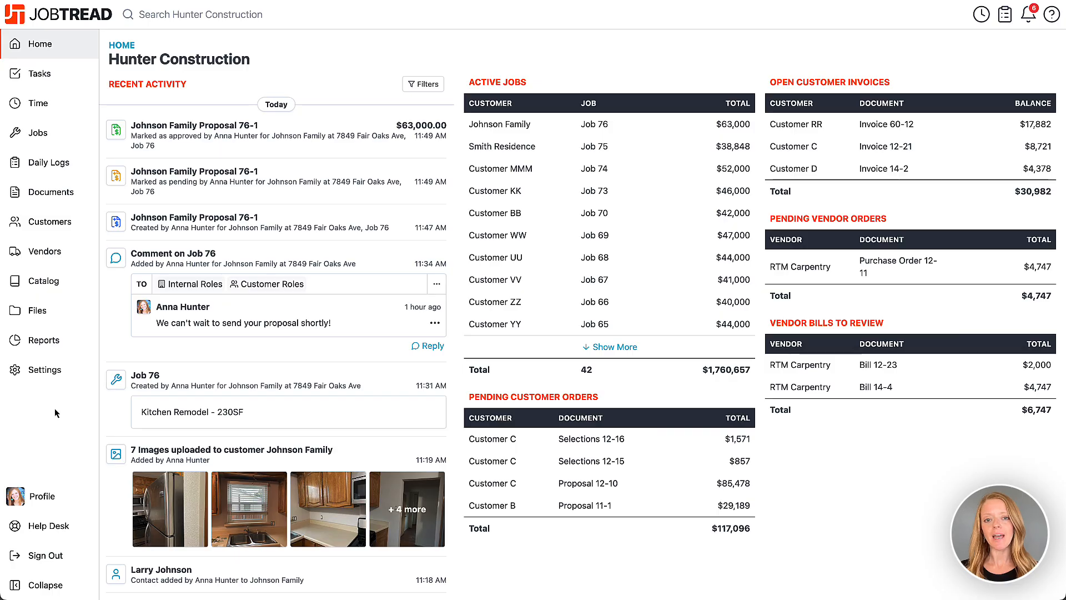
# In company settings, set the default sales tax to the location-based tax rate.
pyautogui.click(67, 373)
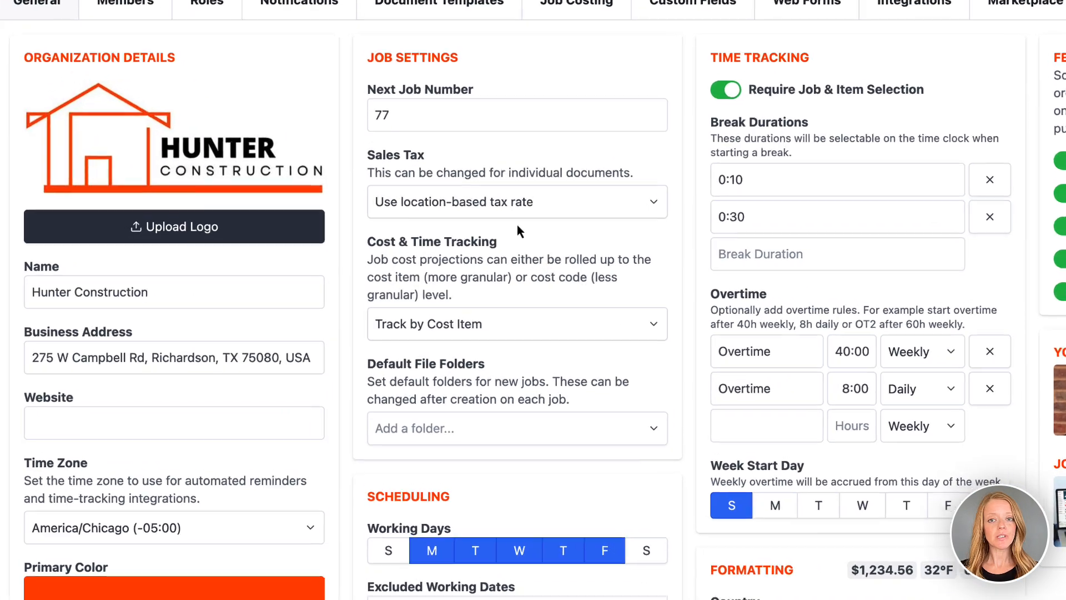
pyautogui.click(542, 202)
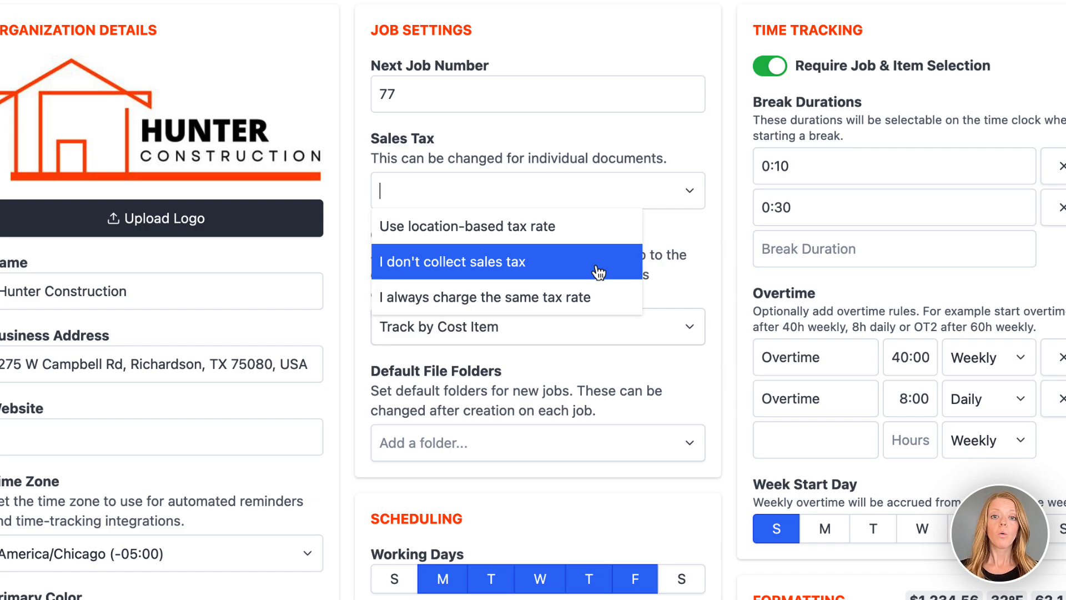
pyautogui.click(594, 233)
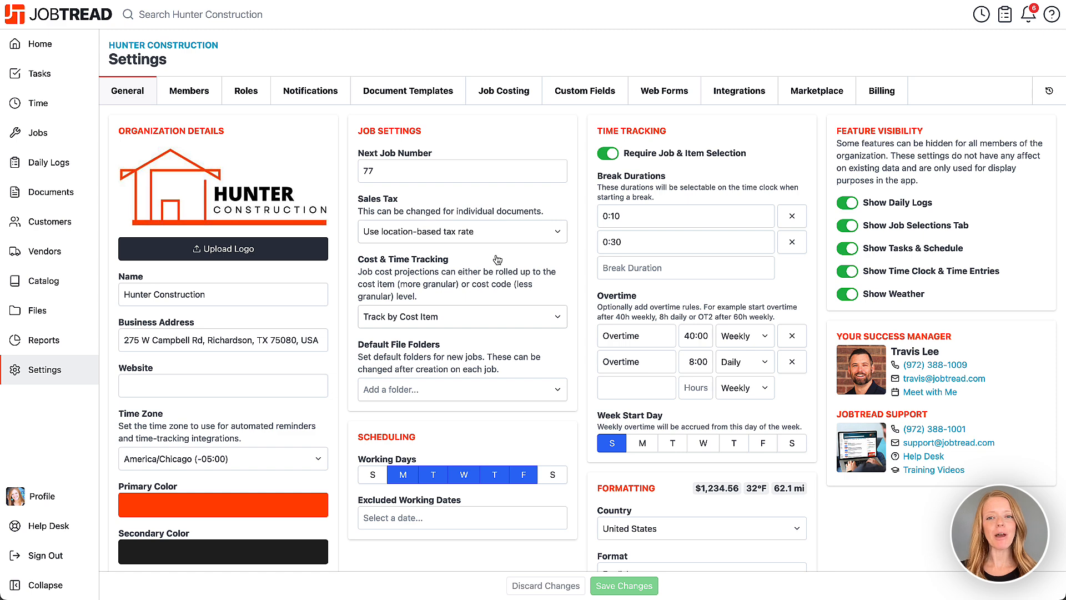
# Show the Document Templates section of the company settings.
pyautogui.click(455, 102)
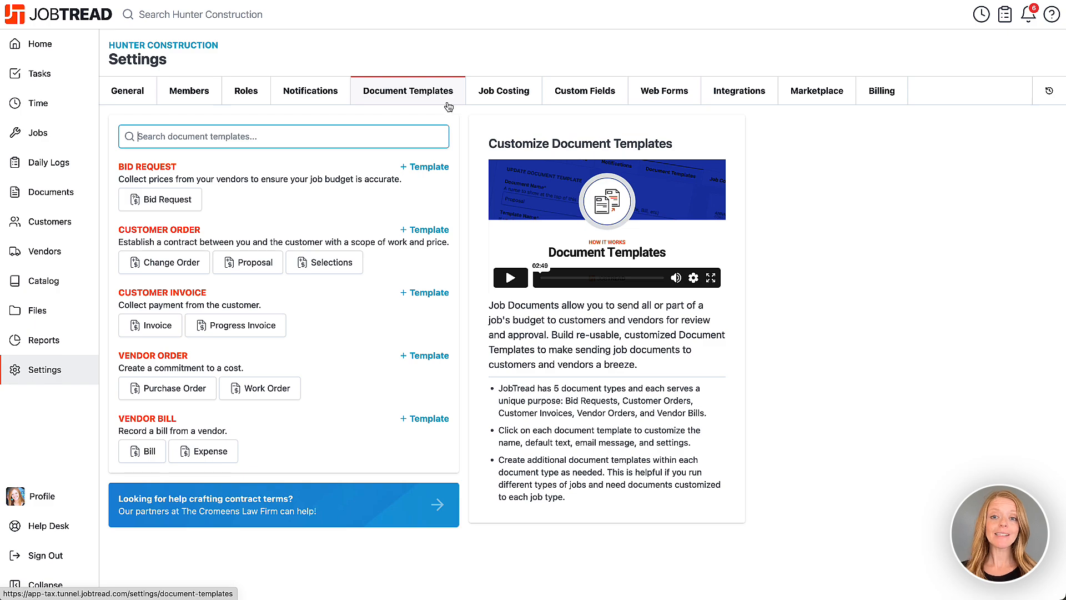
# Name the Bill template's non-recoverable tax 'Tax' and save the template.
pyautogui.click(149, 451)
pyautogui.scroll(-2, 155, 459)
pyautogui.scroll(-8, 156, 459)
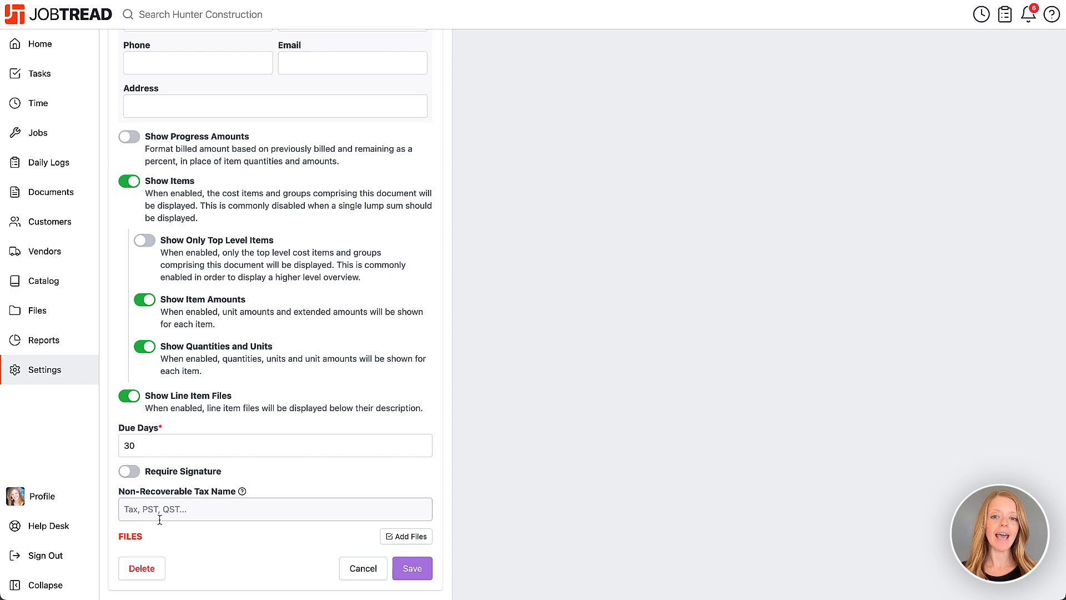
pyautogui.click(161, 511)
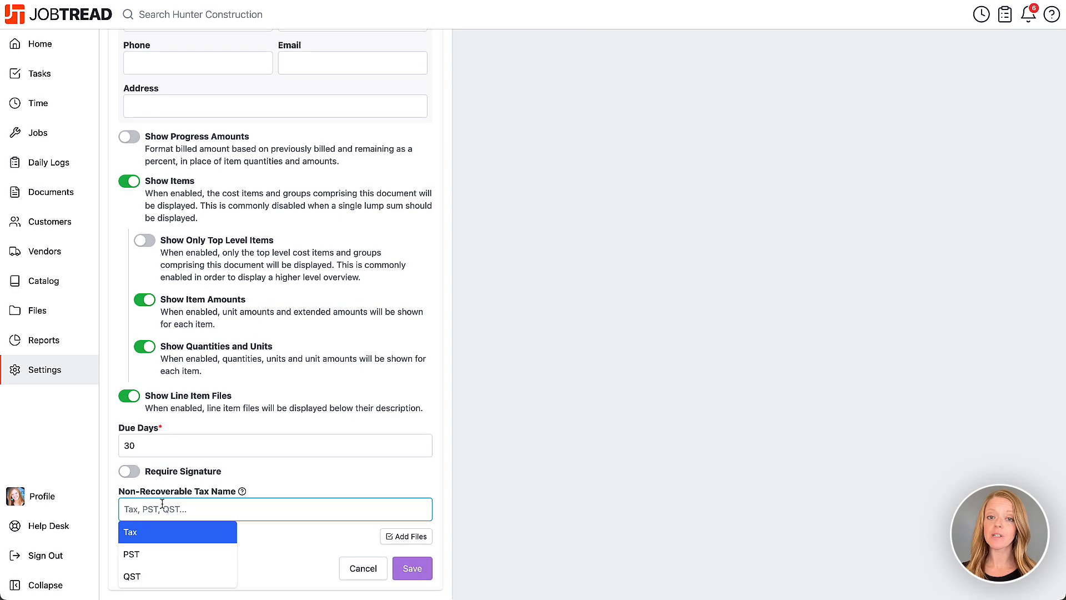
pyautogui.click(165, 533)
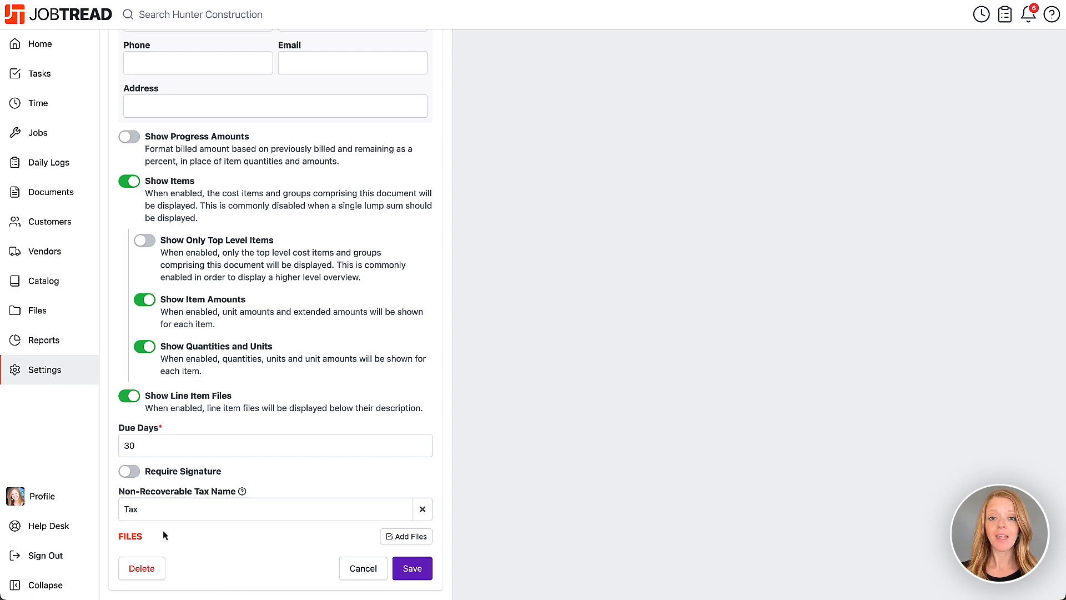
pyautogui.click(421, 569)
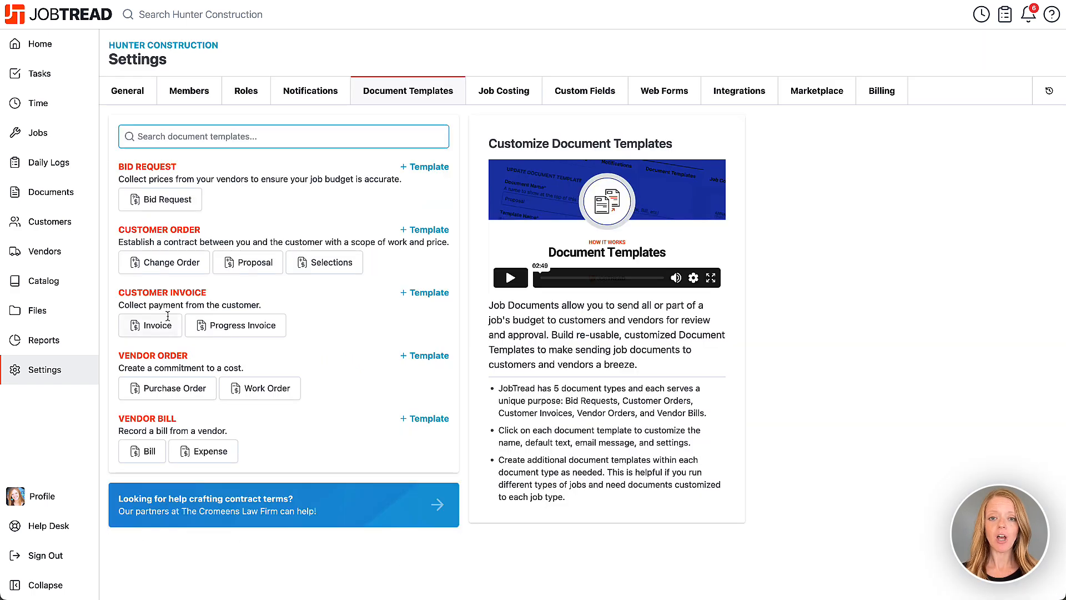
# Start a Home Depot bill on Job 75 Cabin Build and expand its cost items.
pyautogui.click(53, 138)
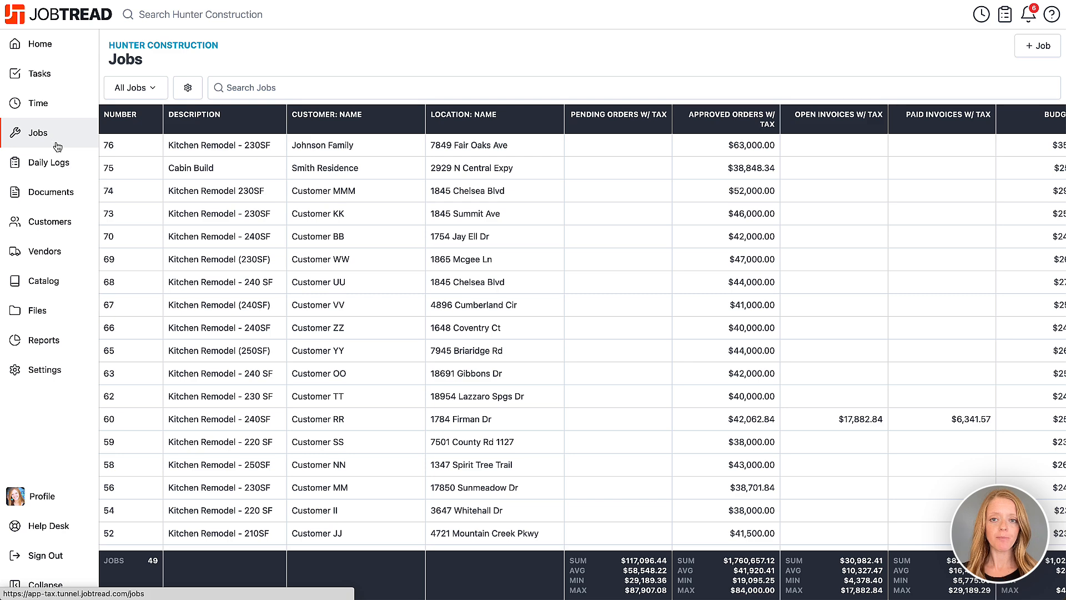
pyautogui.click(143, 171)
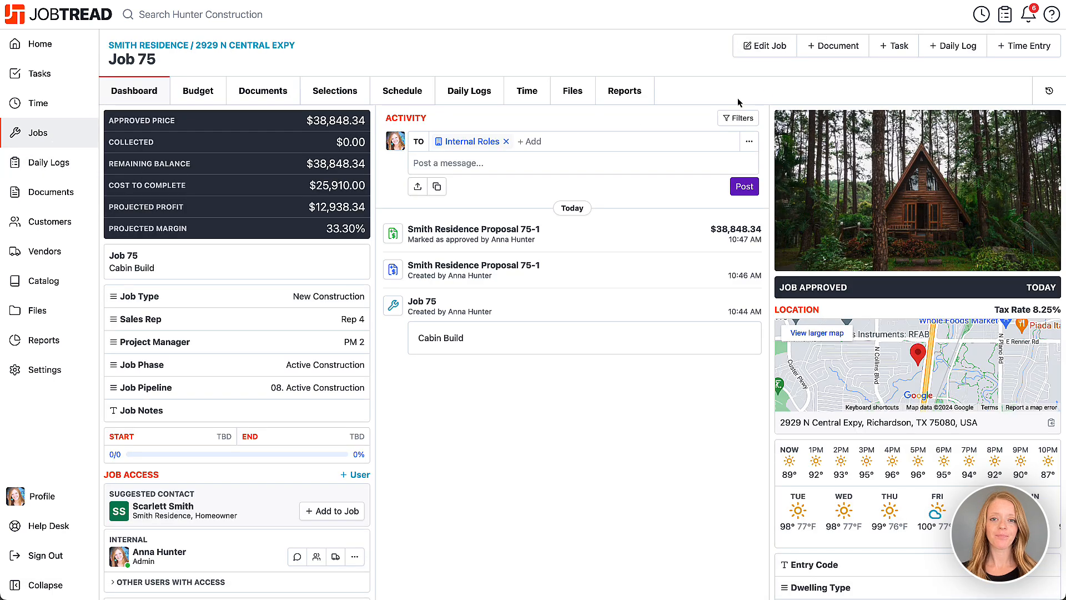
pyautogui.click(817, 52)
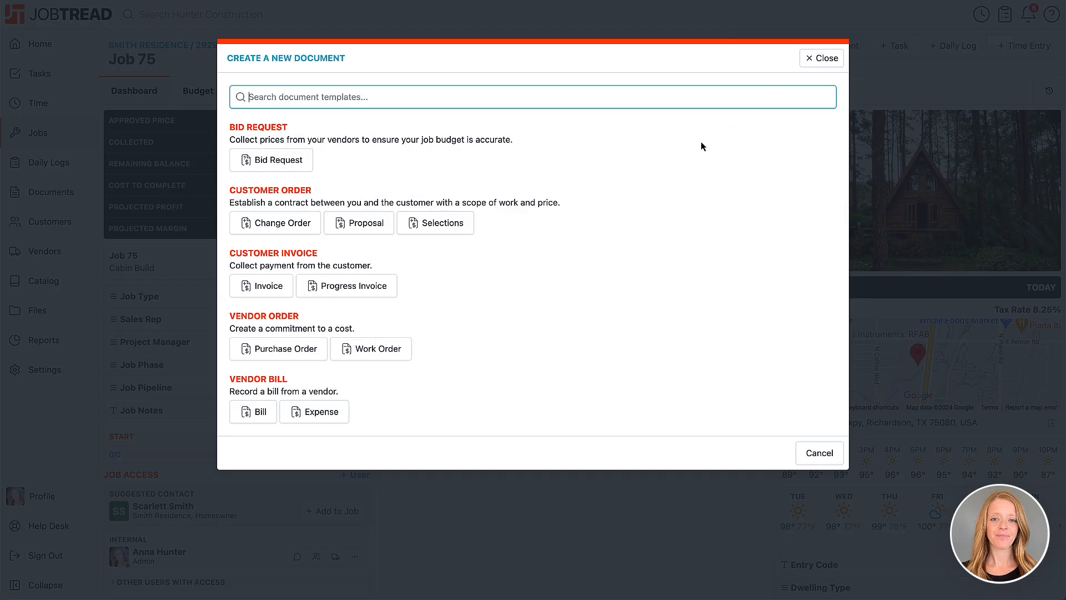
pyautogui.click(277, 412)
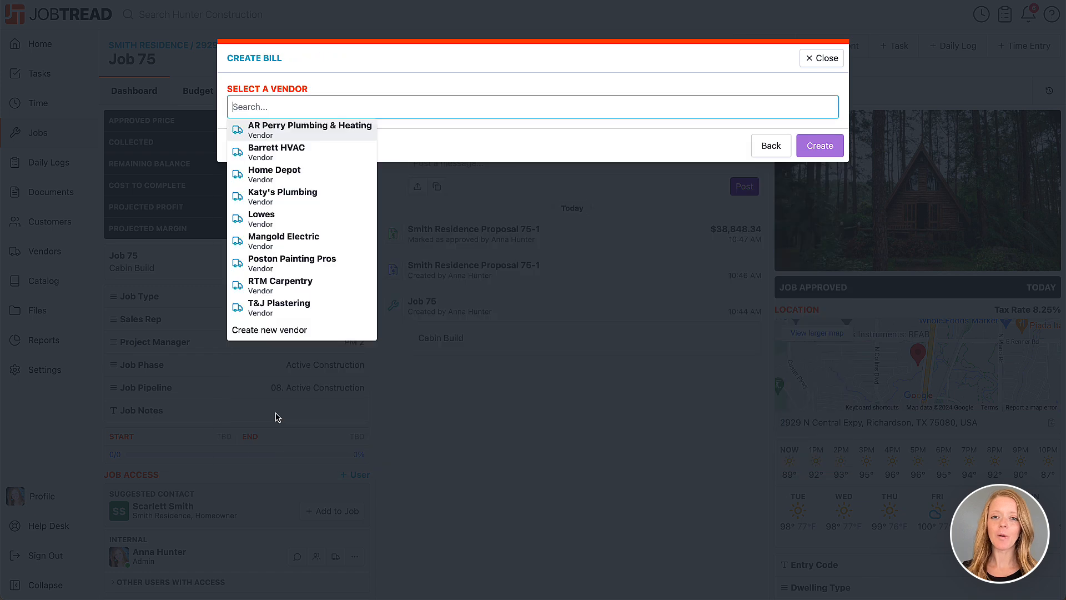
pyautogui.click(298, 179)
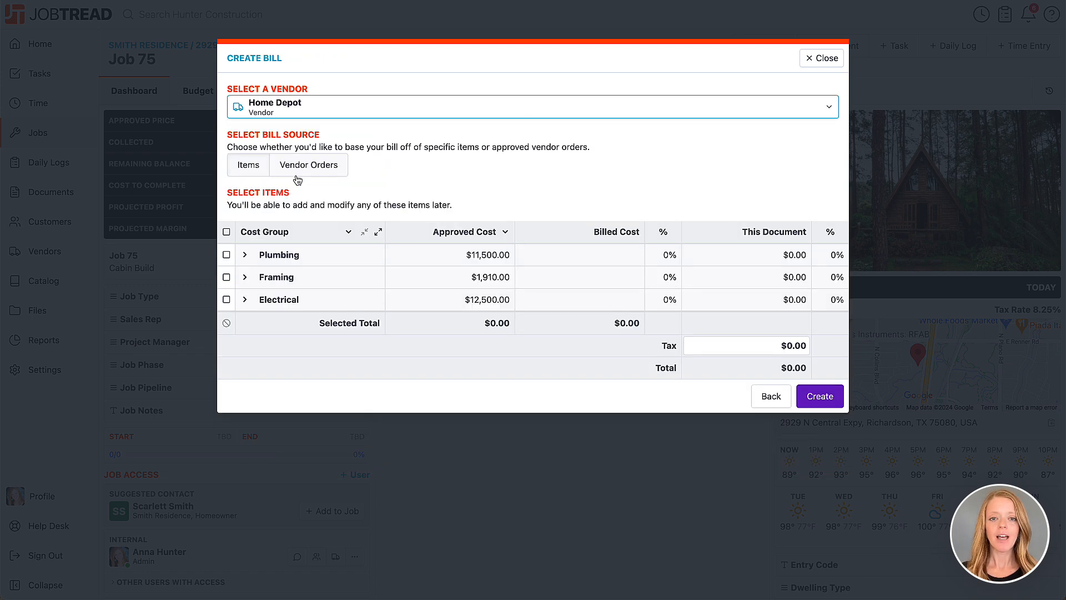
pyautogui.click(379, 233)
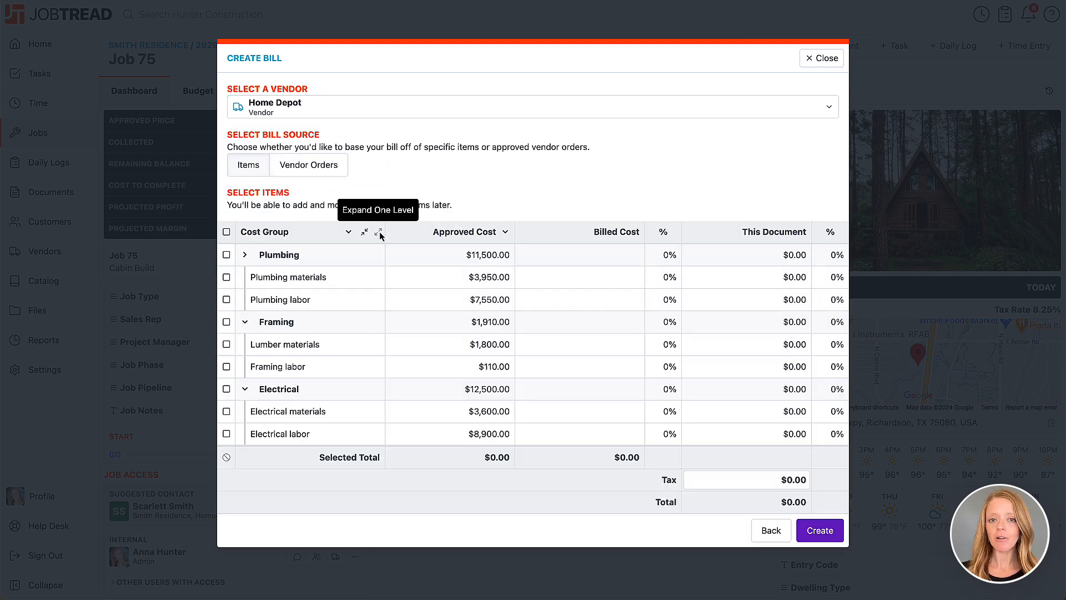
# Enter bill amounts: plumbing materials 2700, lumber materials 1511, electrical materials 24.35.
pyautogui.click(713, 280)
pyautogui.write('2700')
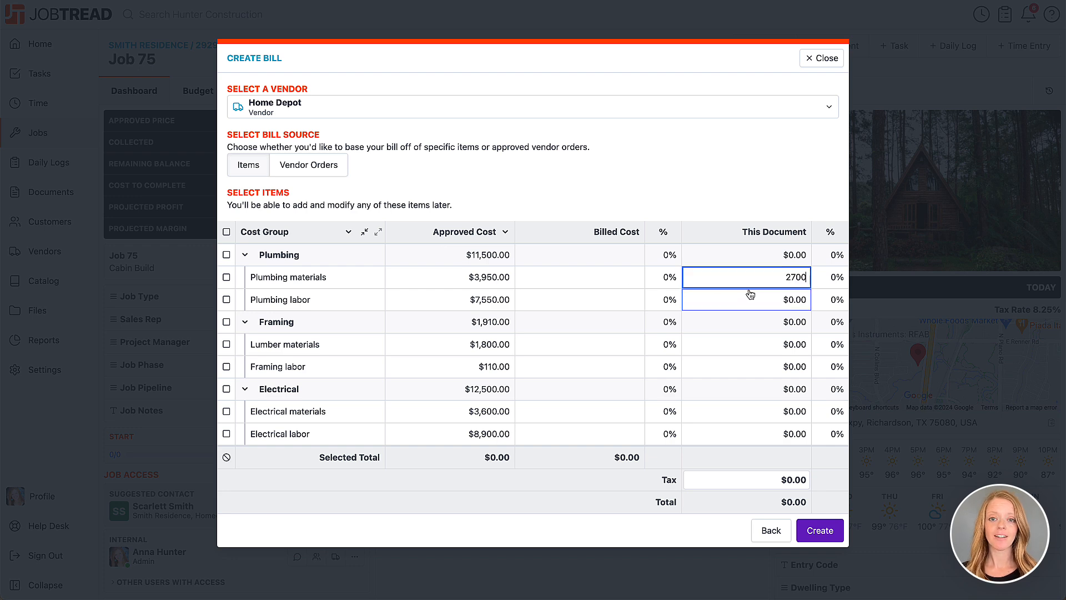
pyautogui.click(754, 344)
pyautogui.write('1511')
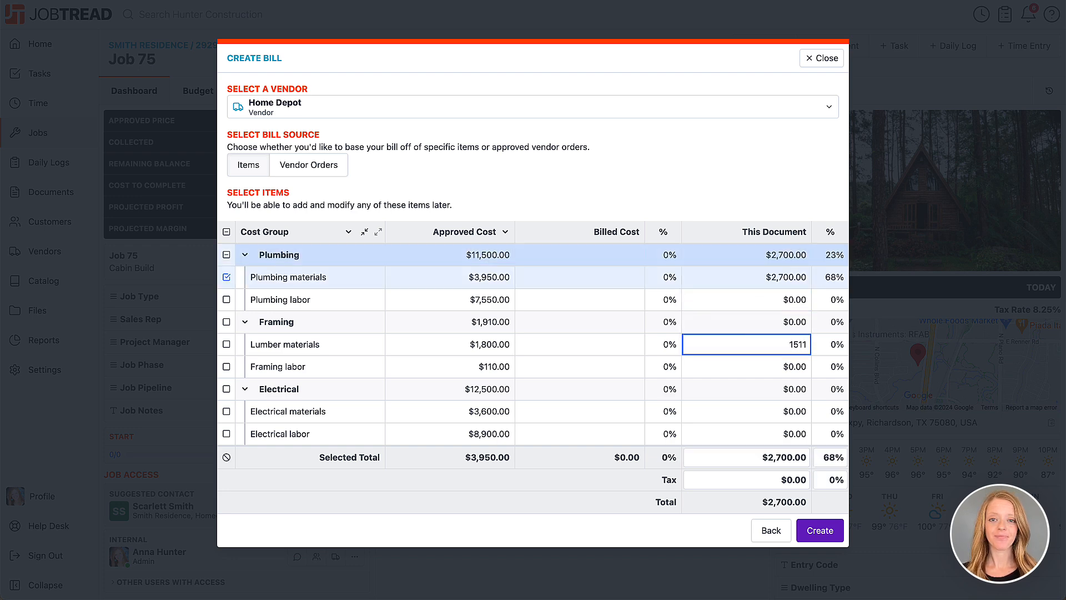
pyautogui.click(764, 414)
pyautogui.write('2')
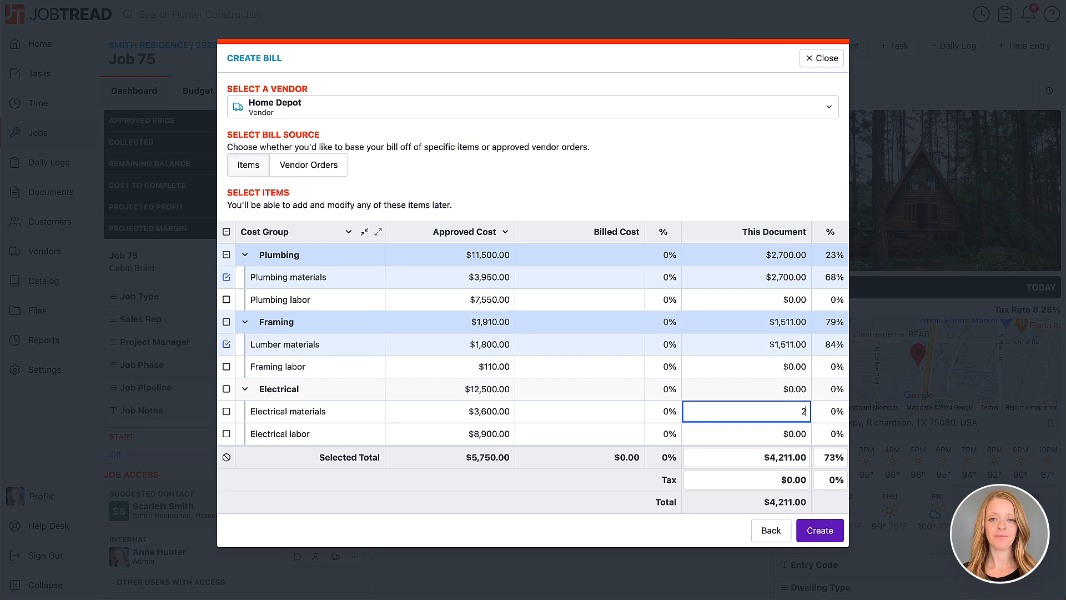
pyautogui.write('4.35')
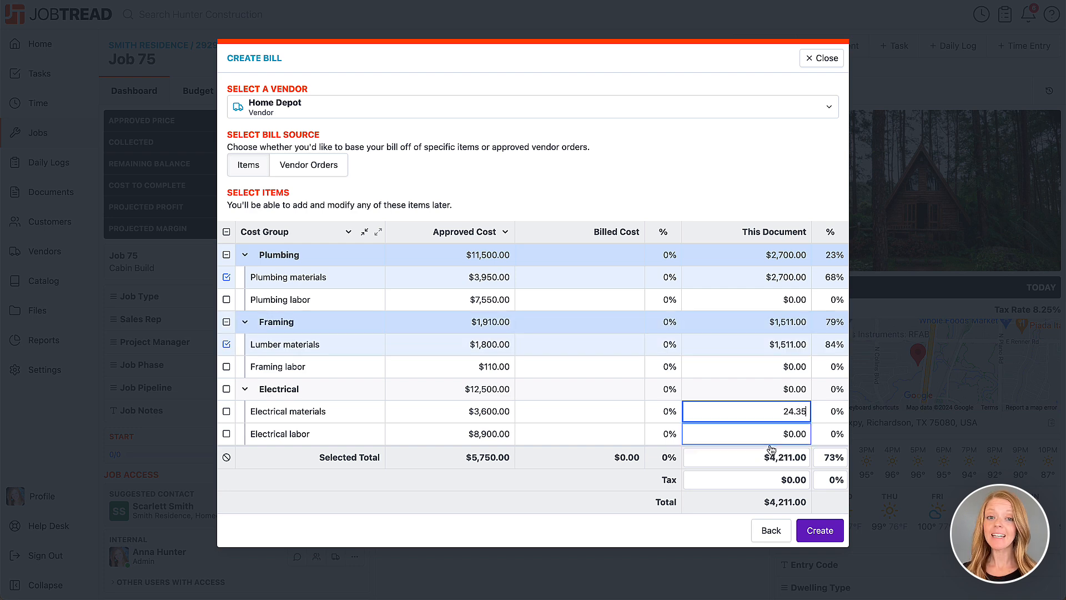
# Set the bill's tax to $296.47, leave the 7% rate unchanged, and create the draft bill.
pyautogui.click(774, 480)
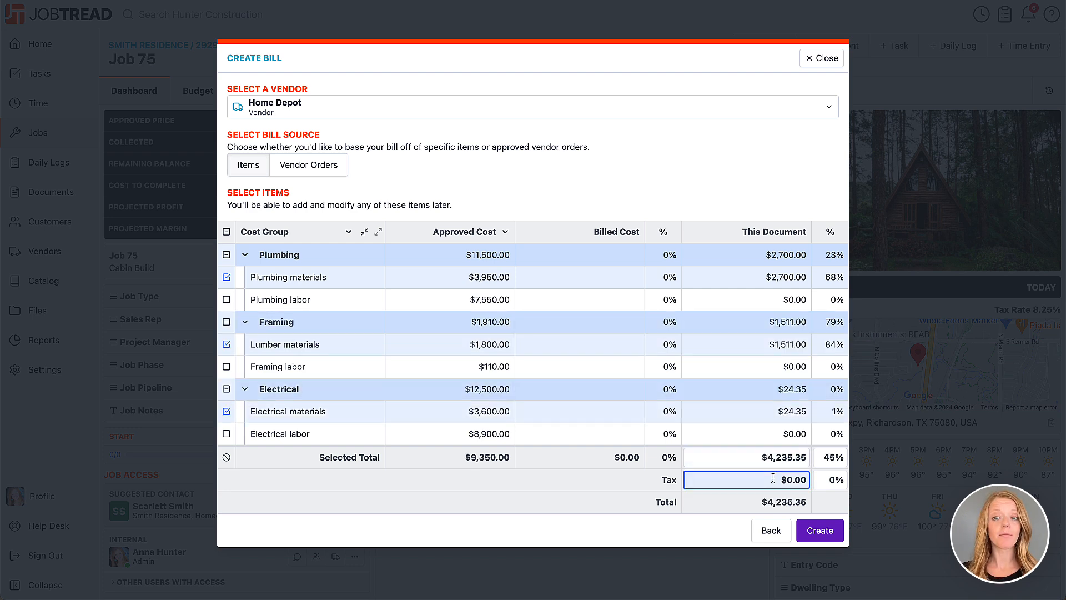
pyautogui.write('296.47')
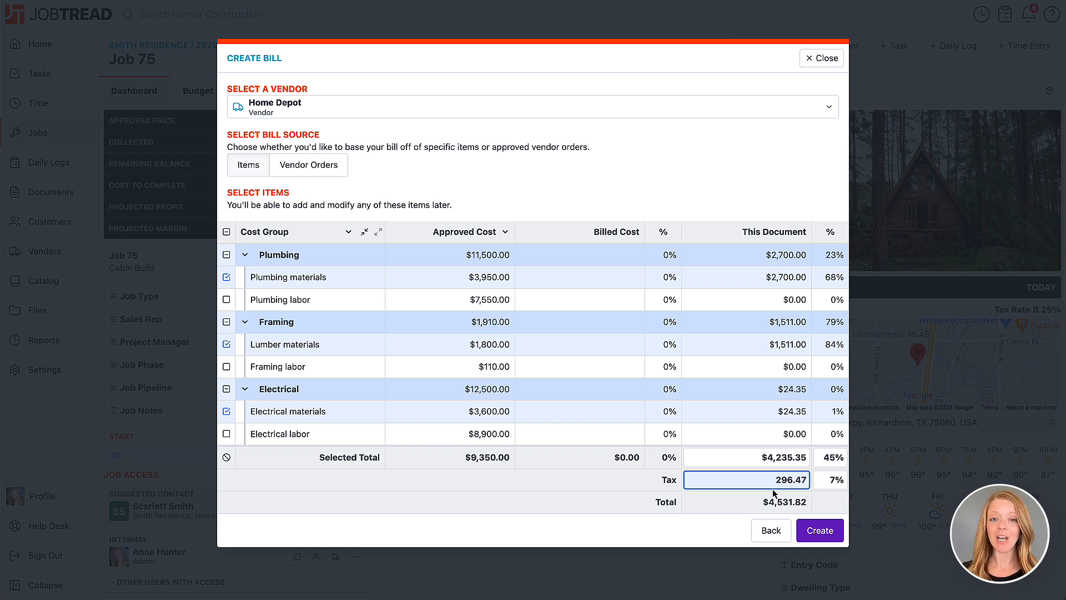
pyautogui.click(768, 511)
pyautogui.click(827, 479)
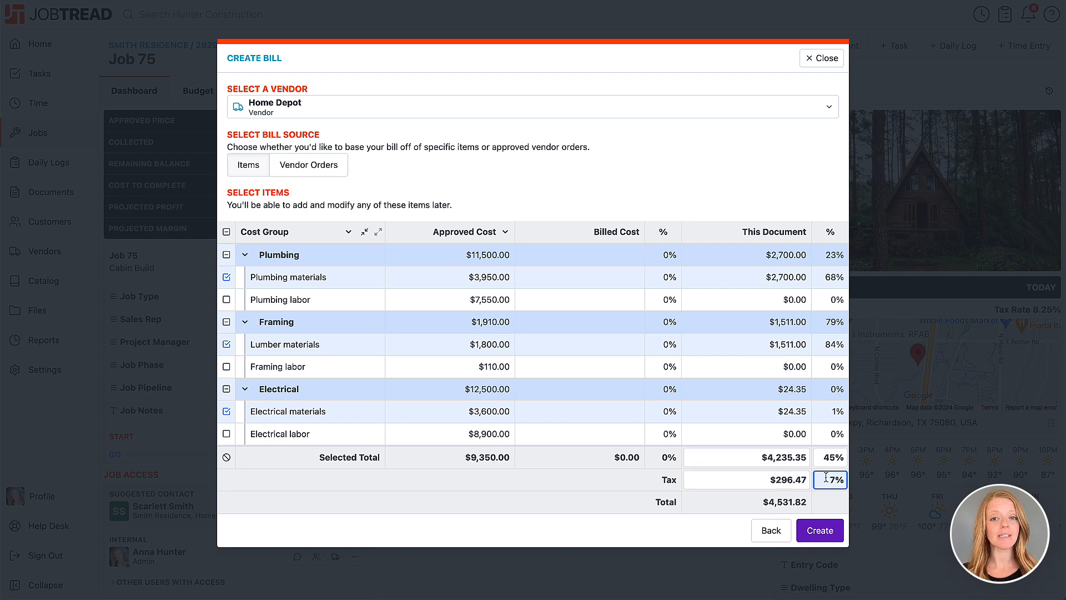
pyautogui.press('Escape')
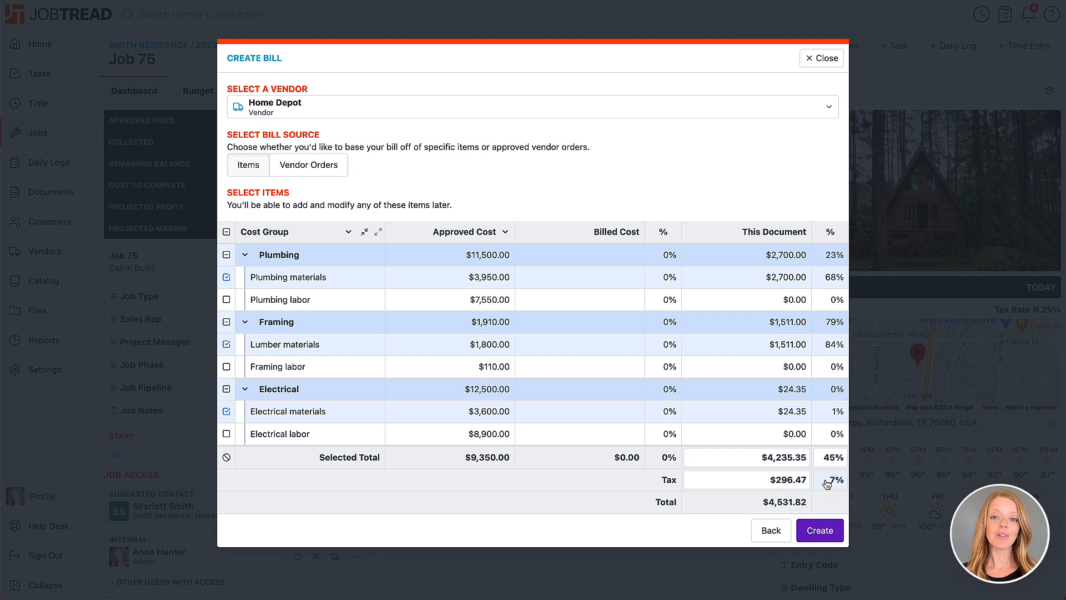
pyautogui.click(825, 532)
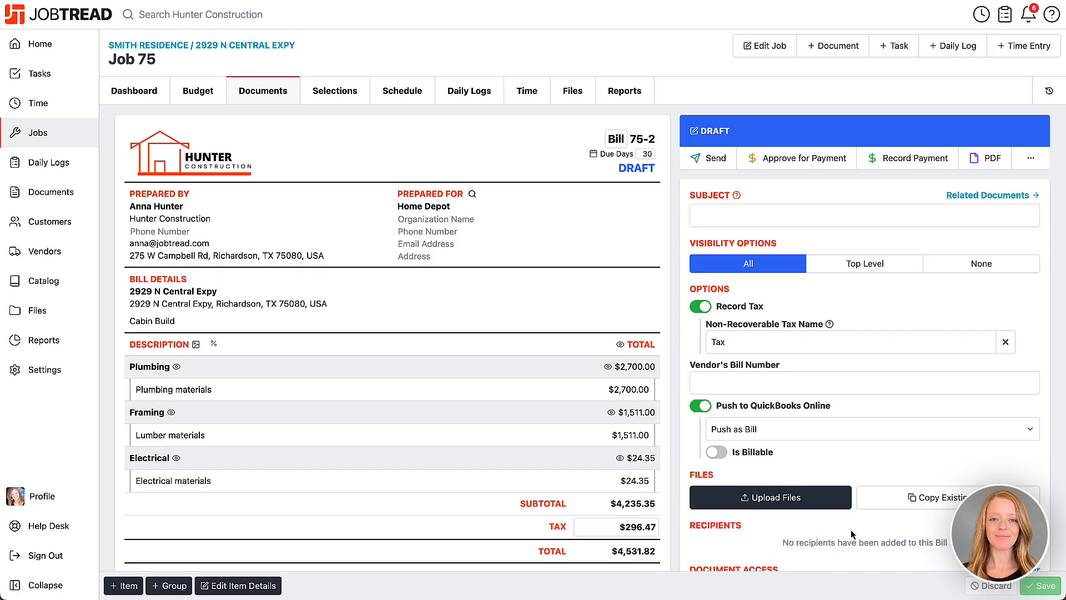
# Record a full $4,531.82 payment on Bill 75-2 so it shows Paid.
pyautogui.scroll(-5, 824, 528)
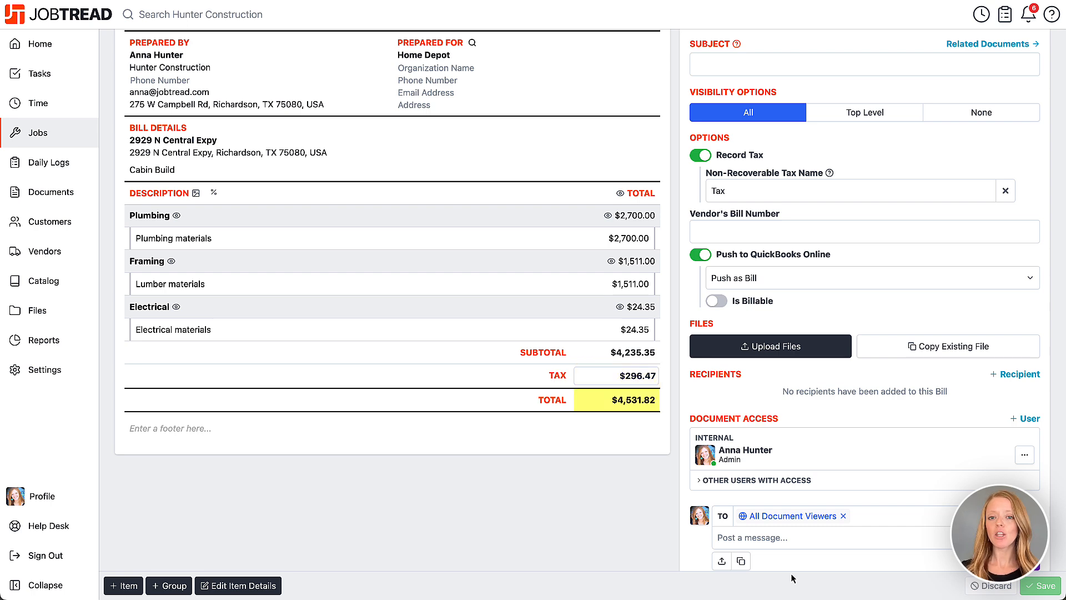
pyautogui.scroll(3, 793, 579)
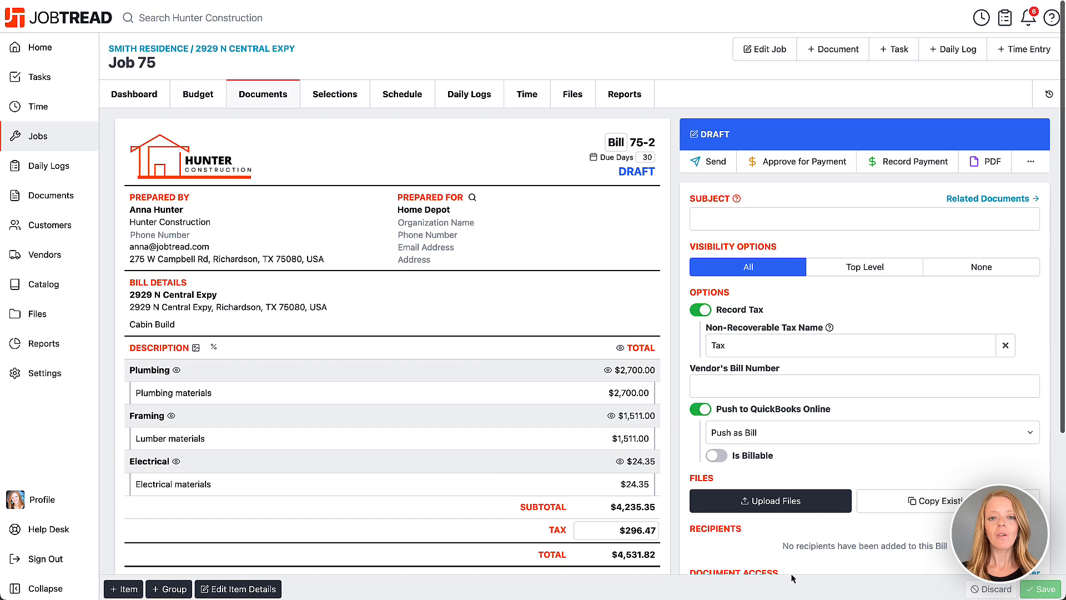
pyautogui.click(908, 158)
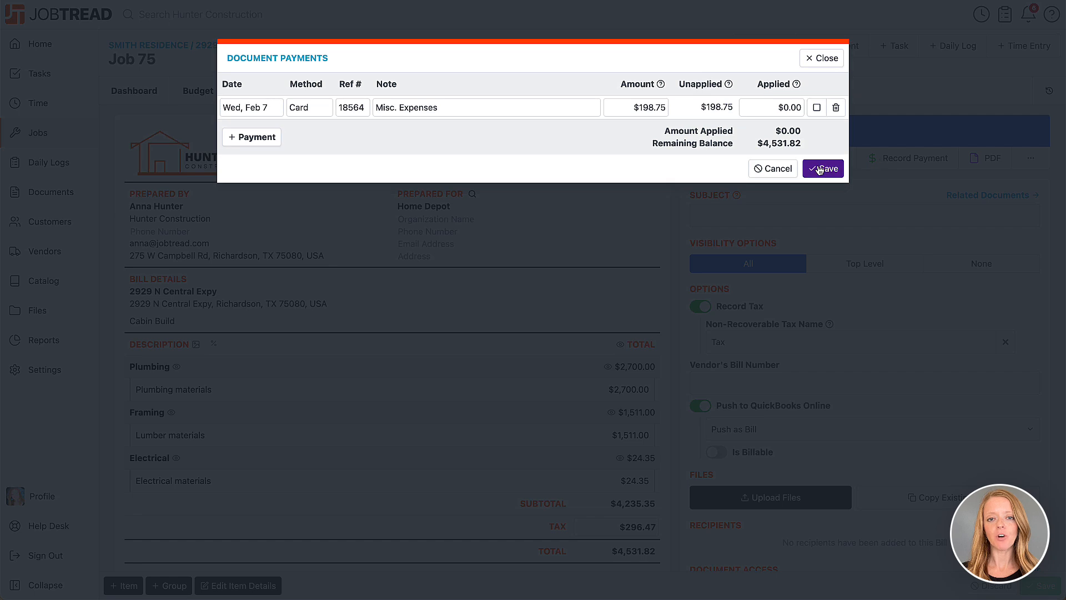
pyautogui.click(256, 136)
pyautogui.click(827, 210)
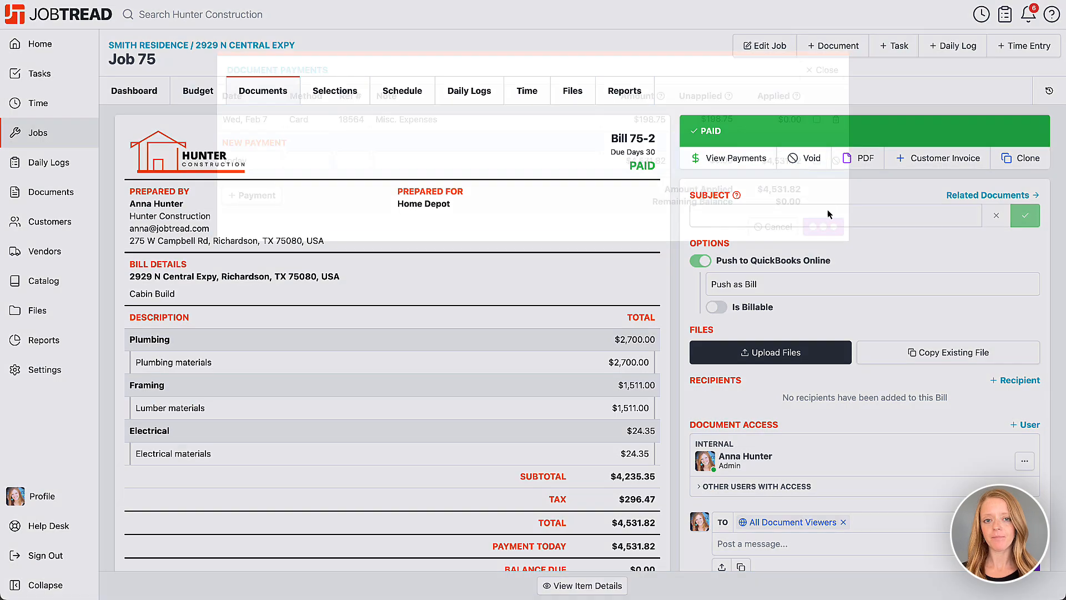
# In Job 75's budget costing, expand the plumbing, lumber and electrical materials bill amounts.
pyautogui.click(222, 99)
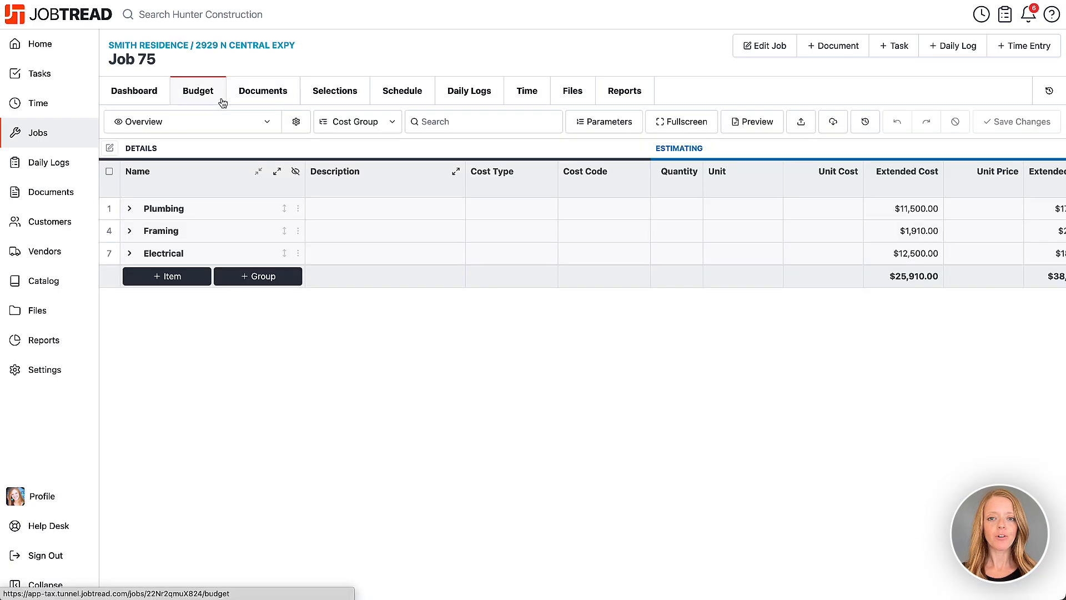
pyautogui.hscroll(7, 284, 208)
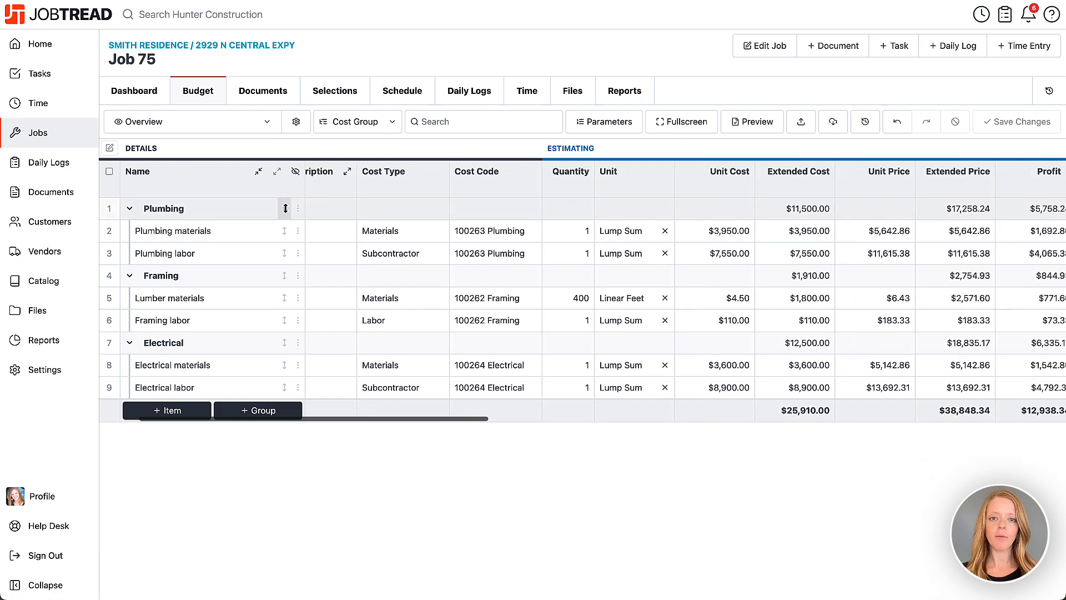
pyautogui.hscroll(10, 284, 209)
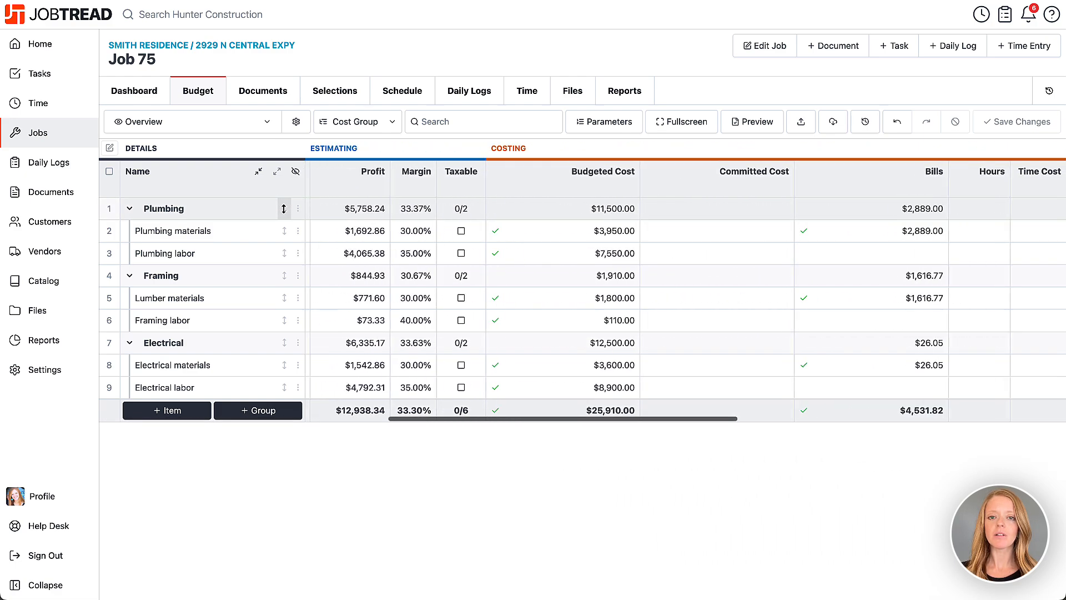
pyautogui.hscroll(1, 284, 208)
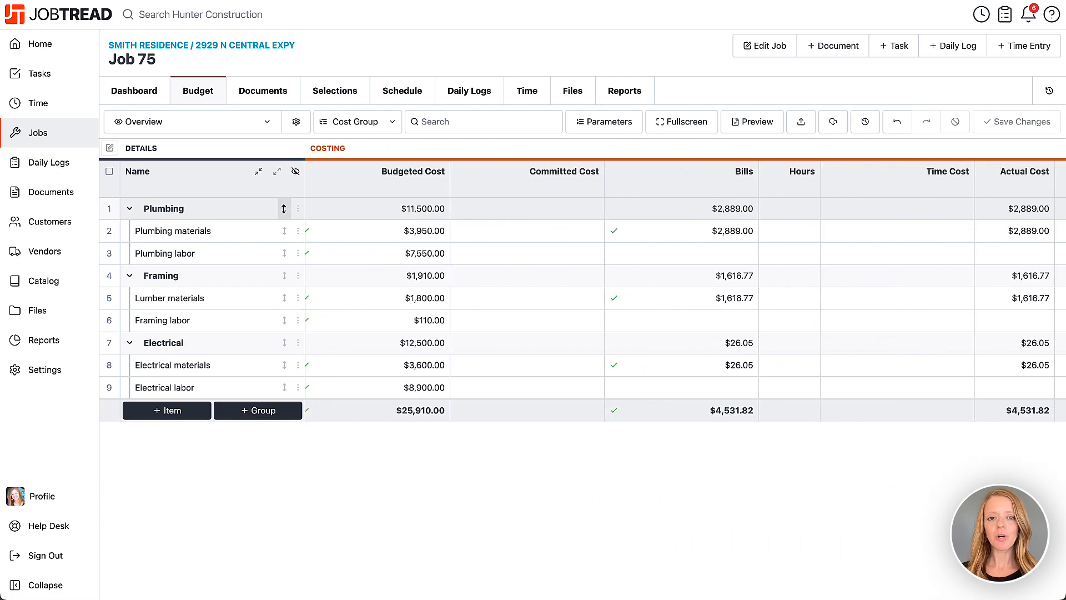
pyautogui.click(664, 235)
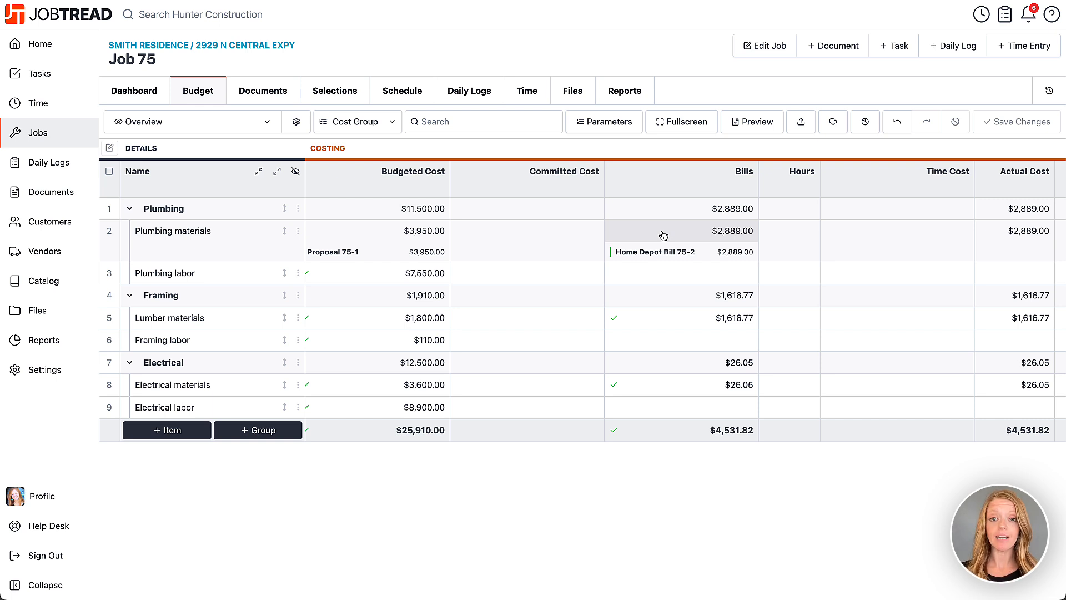
pyautogui.click(664, 322)
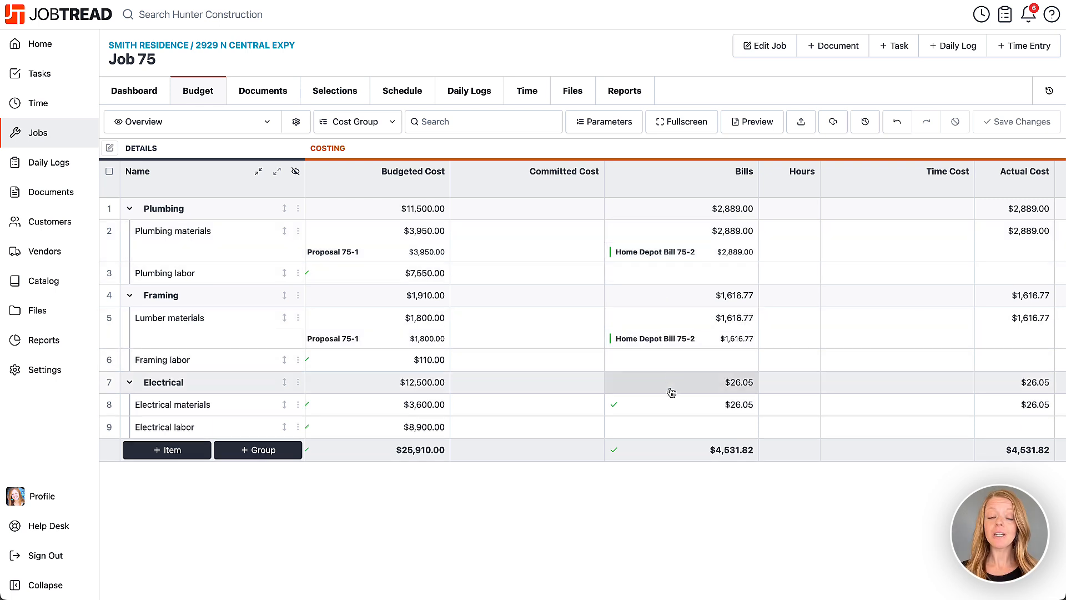
pyautogui.click(672, 413)
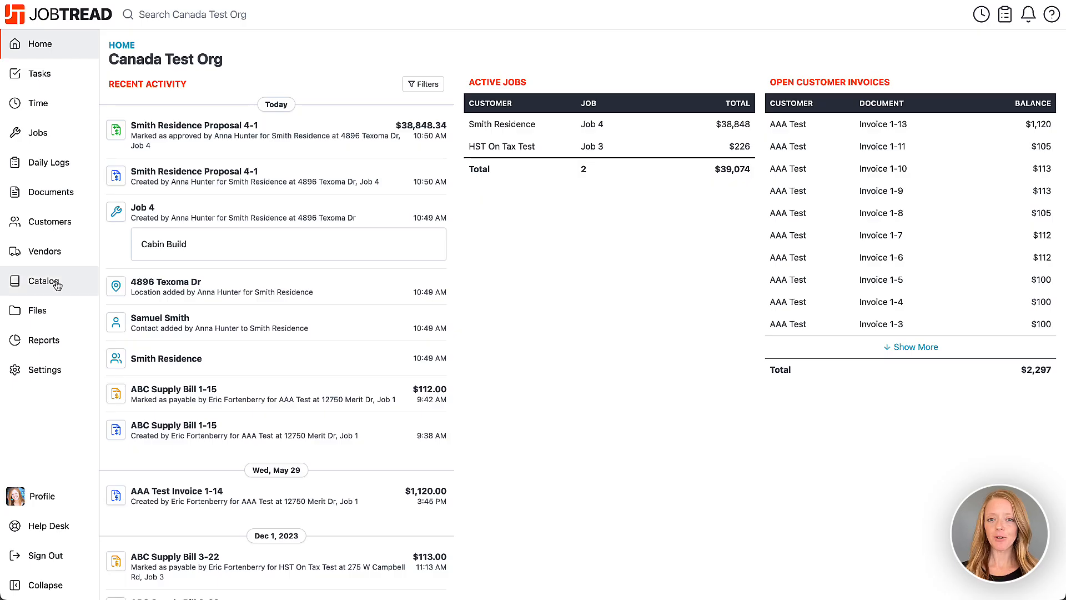
# Open the Bill template from the Document Templates settings.
pyautogui.click(57, 370)
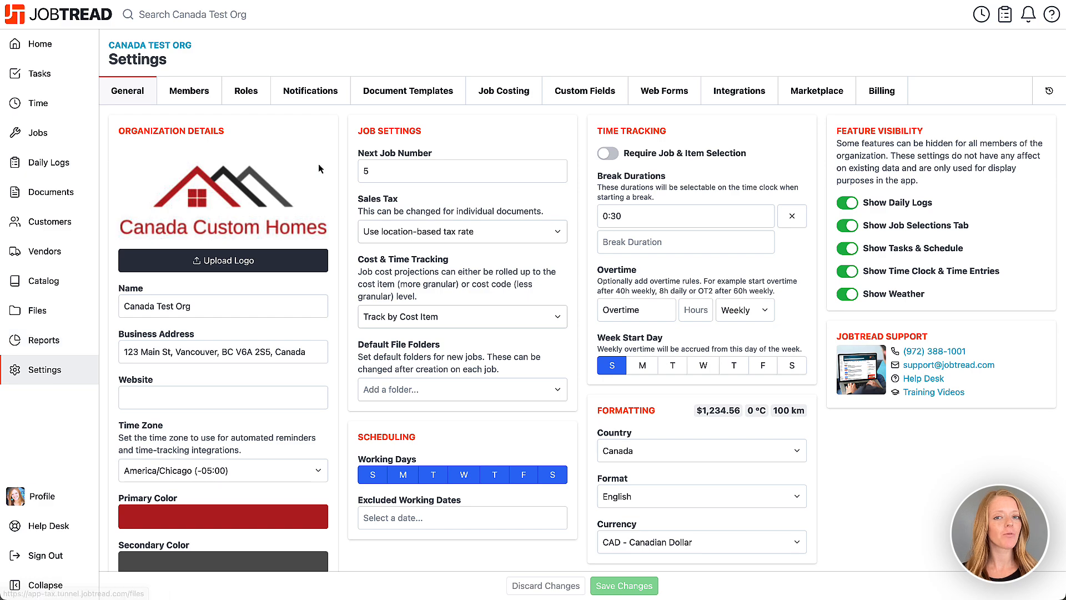
pyautogui.click(378, 98)
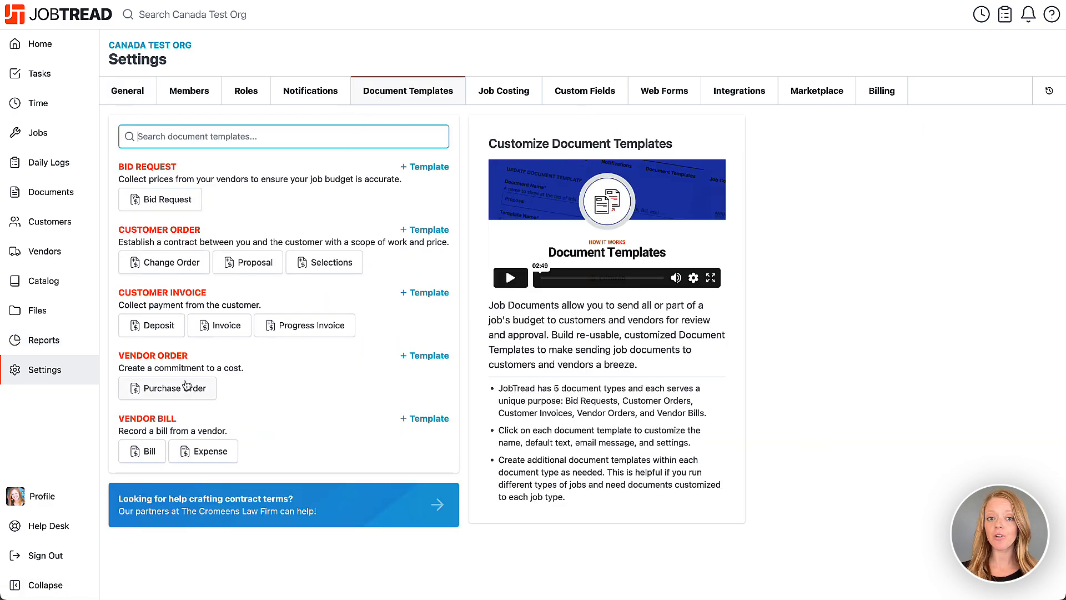
pyautogui.click(145, 452)
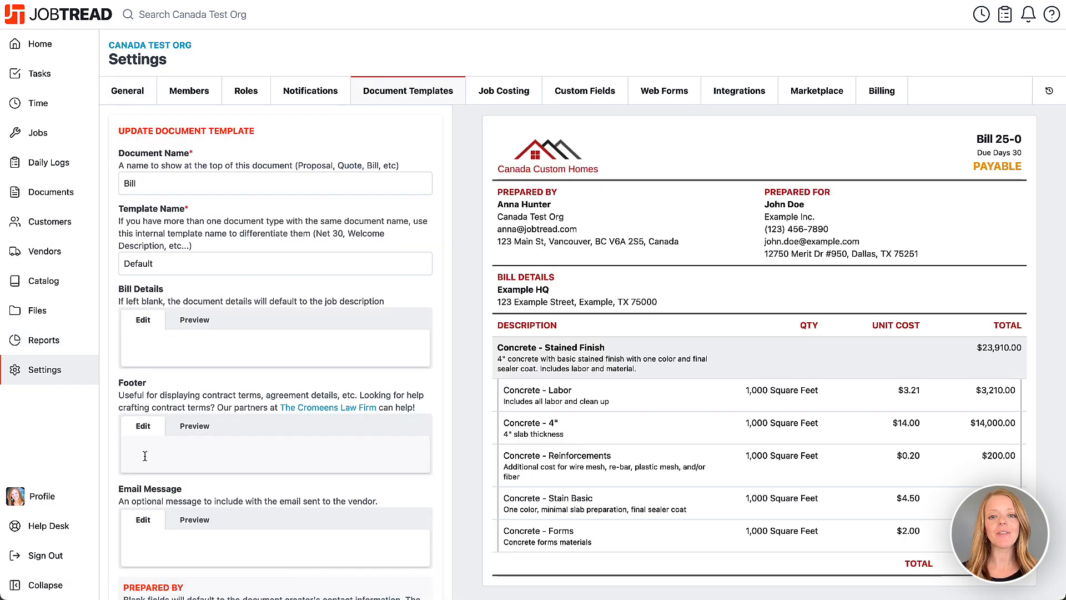
pyautogui.scroll(-10, 147, 461)
pyautogui.scroll(-5, 147, 461)
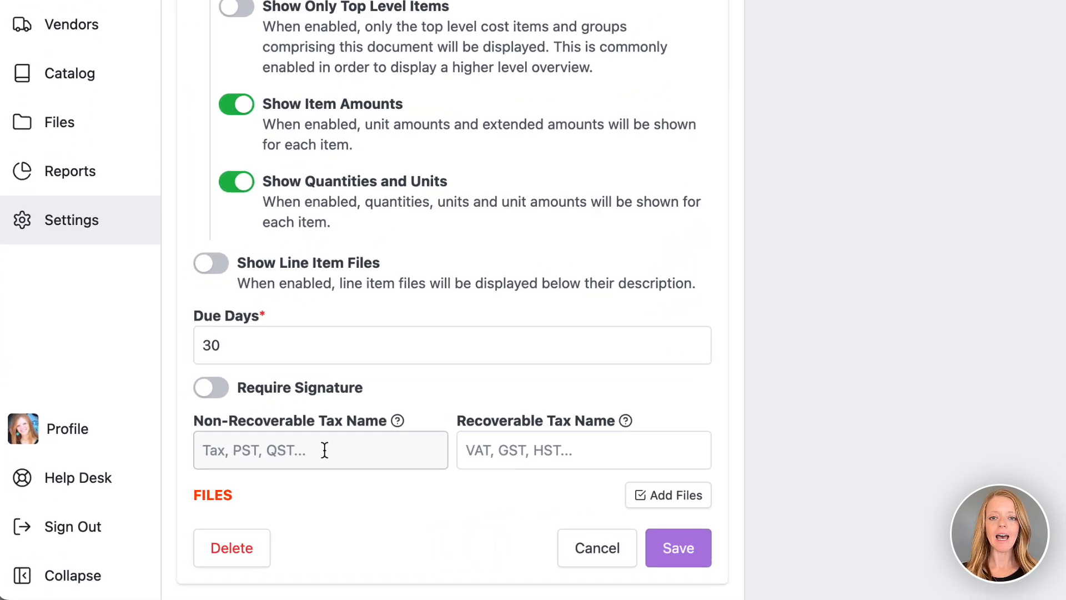
# Choose PST as the non-recoverable and GST as the recoverable tax name, then save.
pyautogui.click(195, 508)
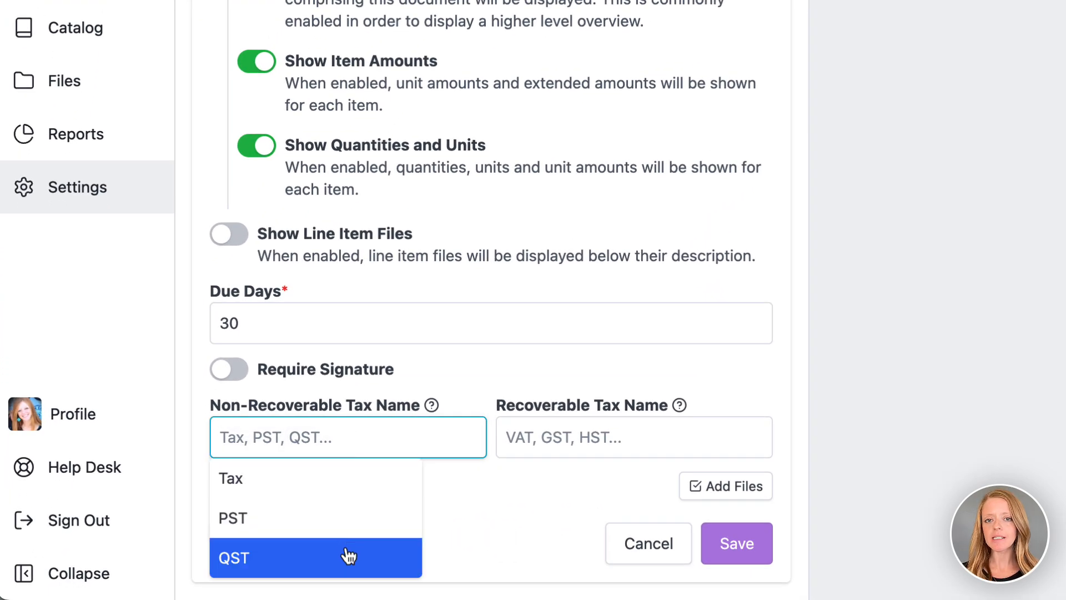
pyautogui.click(346, 529)
pyautogui.click(641, 435)
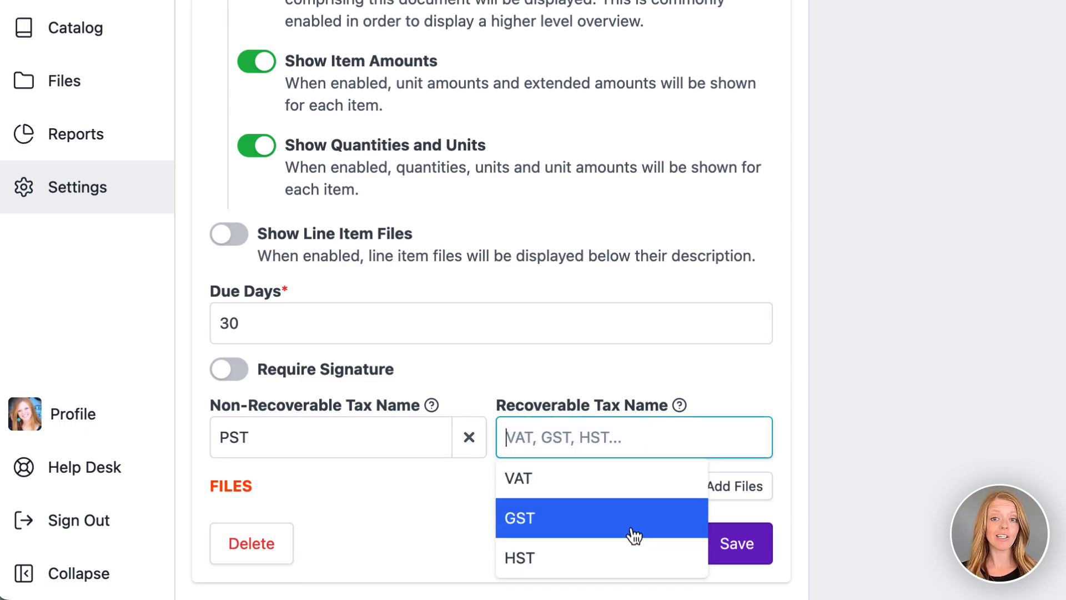
pyautogui.click(632, 527)
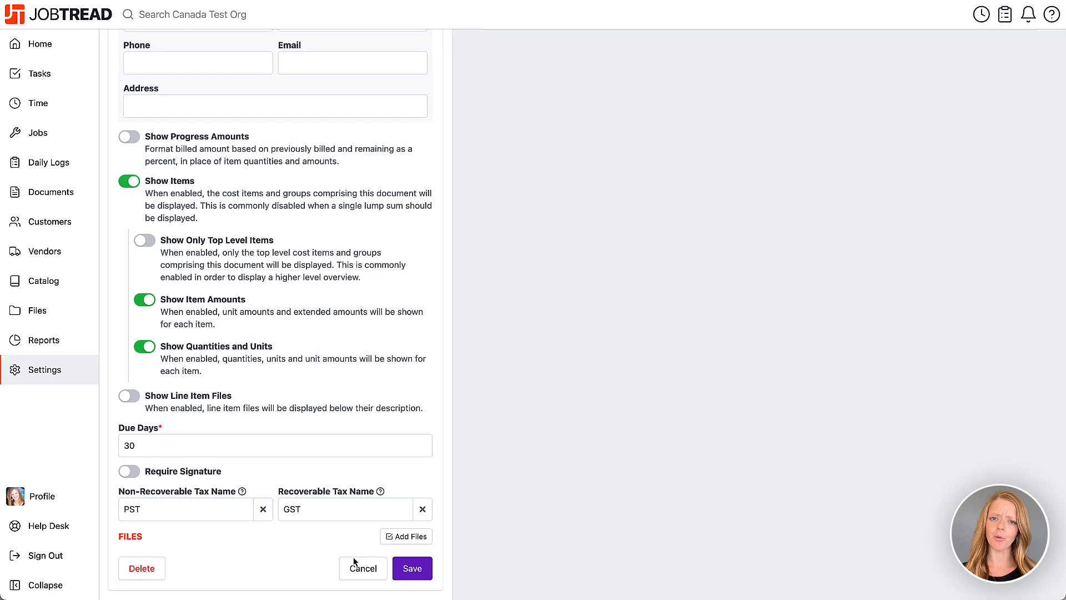
pyautogui.click(412, 569)
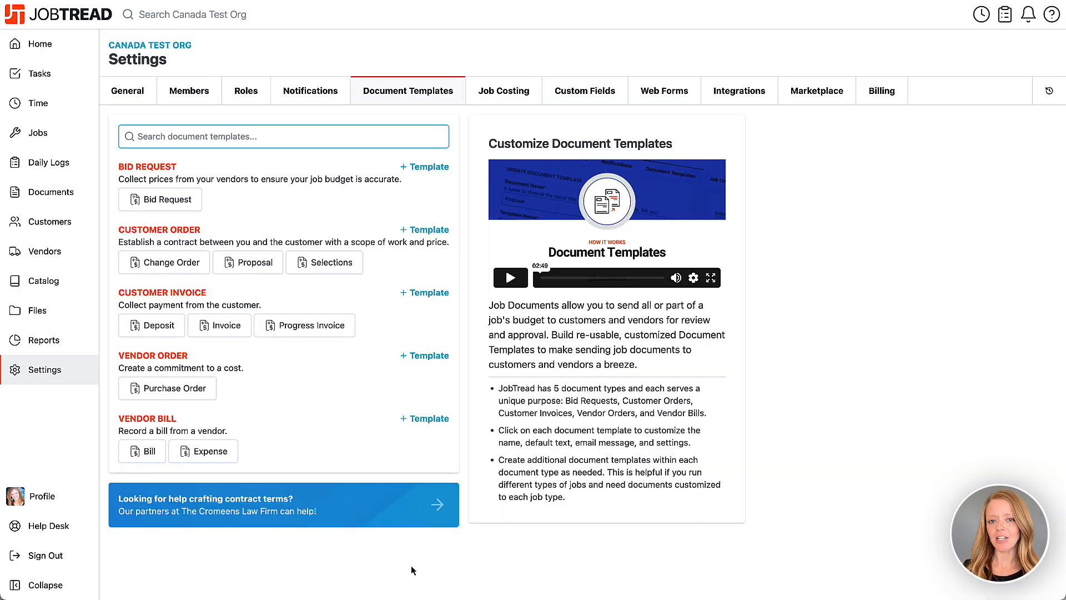
# Start an ABC Supply bill on Job 4 and expand all its cost groups.
pyautogui.click(53, 143)
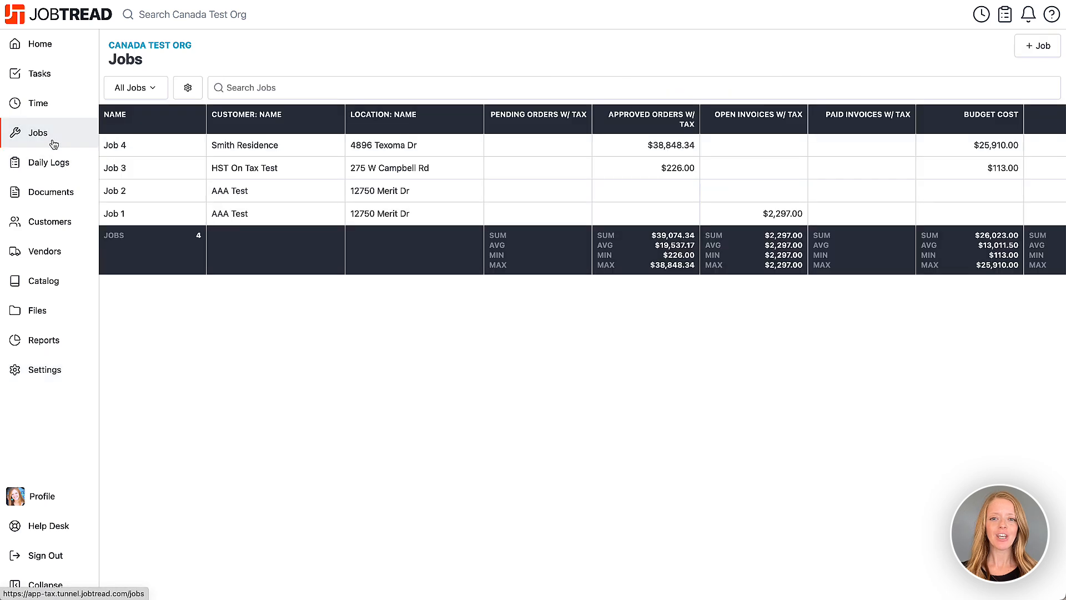
pyautogui.click(143, 145)
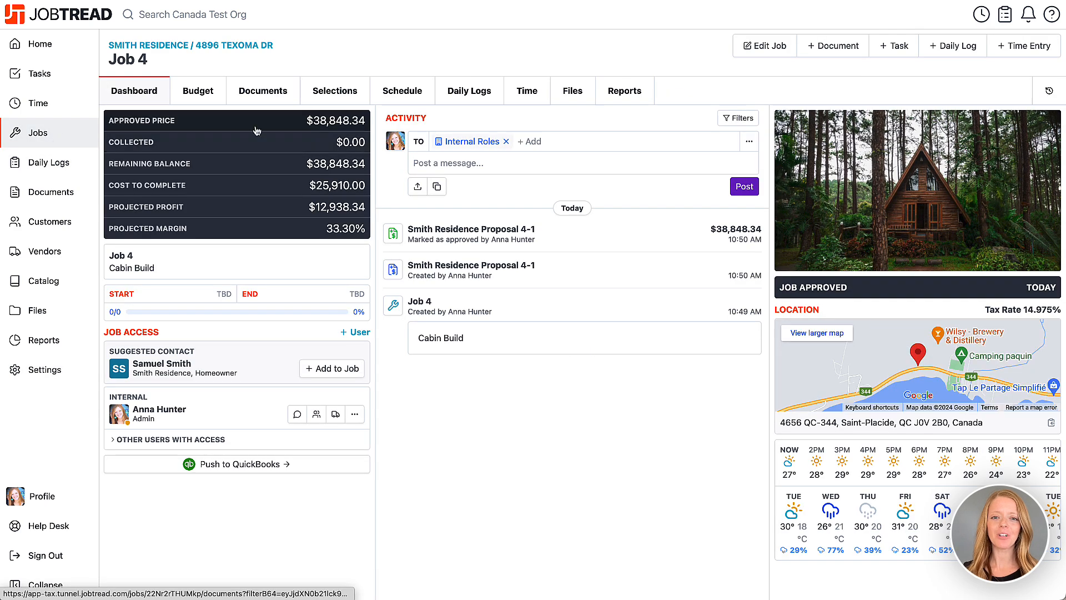
pyautogui.click(851, 56)
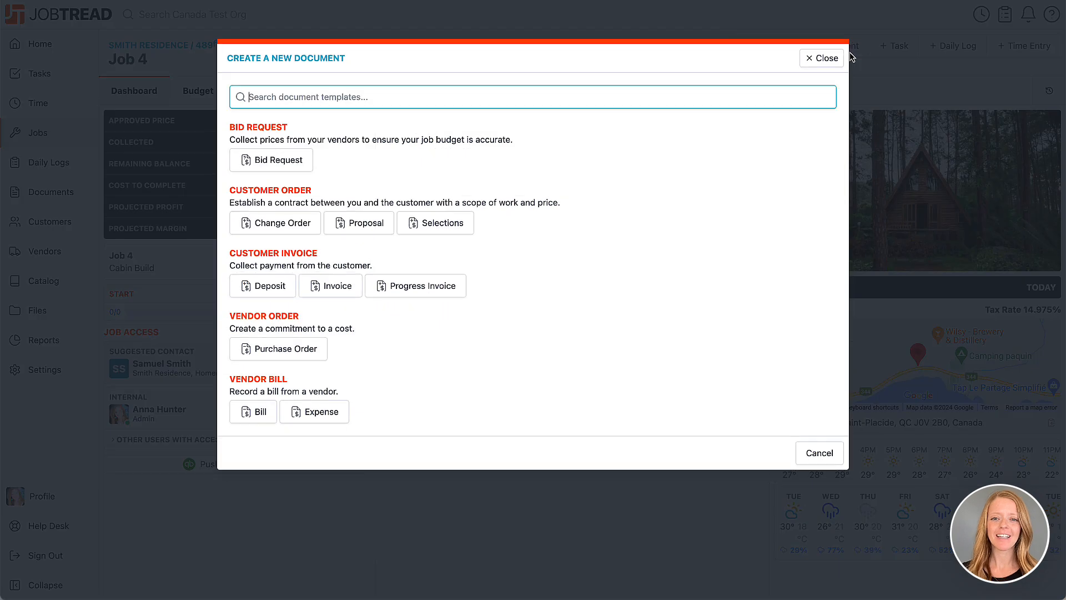
pyautogui.click(268, 416)
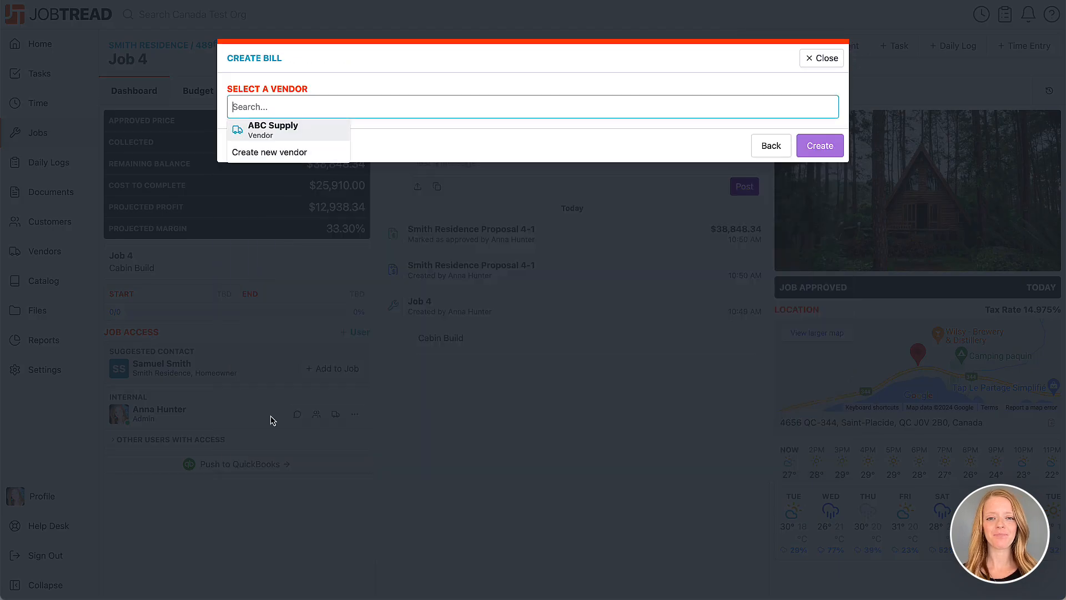
pyautogui.click(286, 131)
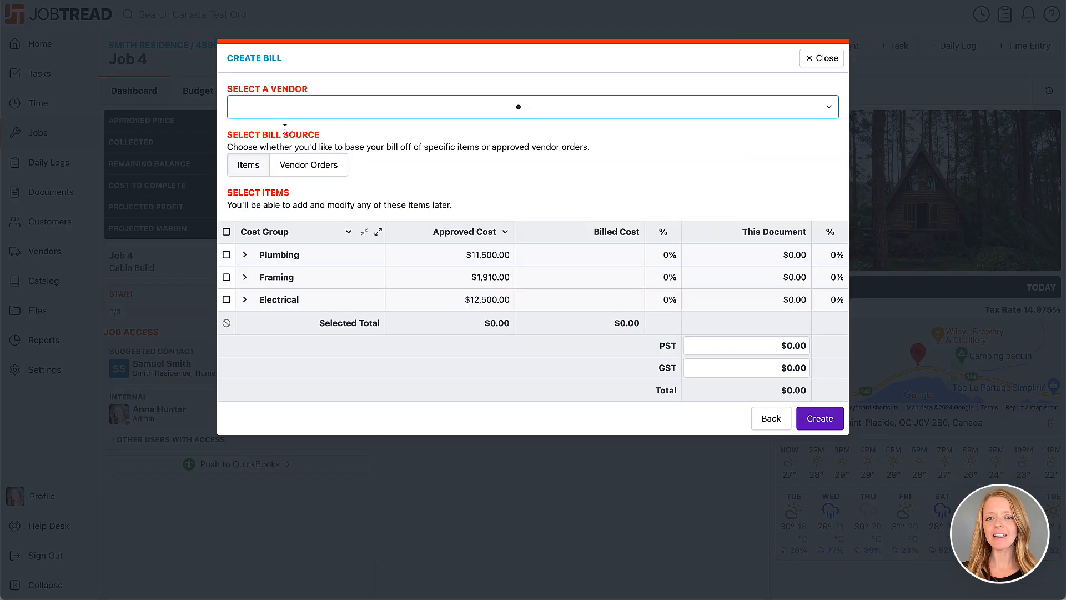
pyautogui.click(378, 232)
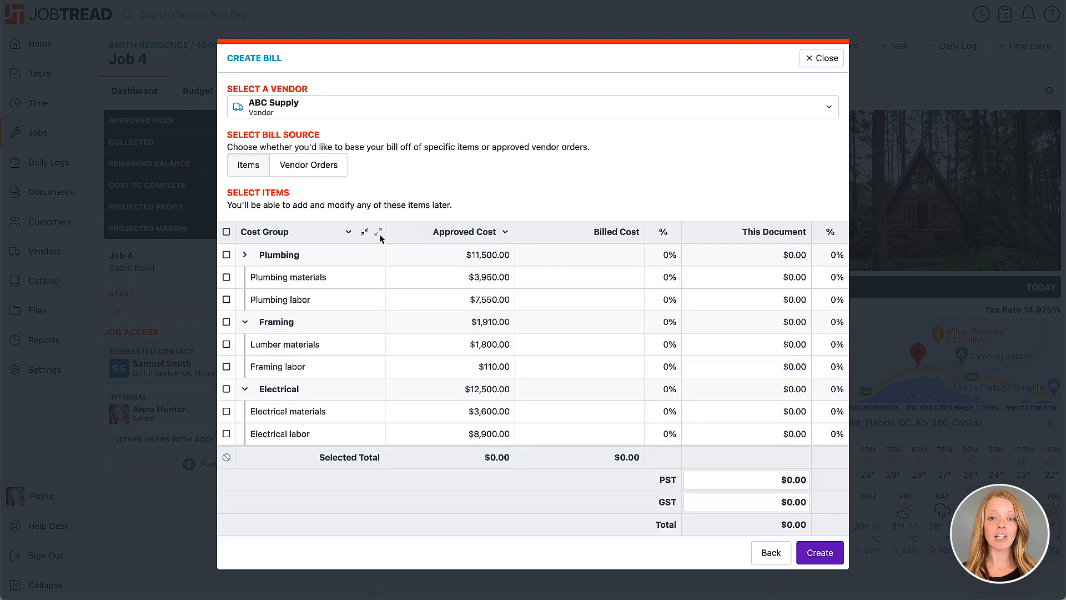
# Enter materials amounts: plumbing 2700, lumber 1150.30, electrical 2911.
pyautogui.click(735, 278)
pyautogui.write('2700')
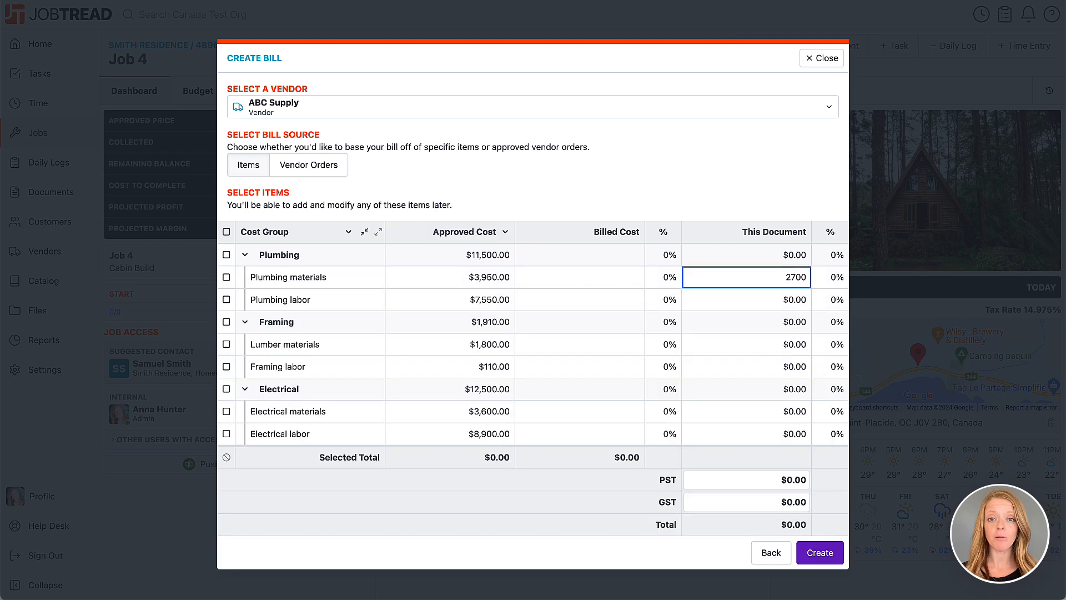
pyautogui.click(738, 344)
pyautogui.write('1150.30')
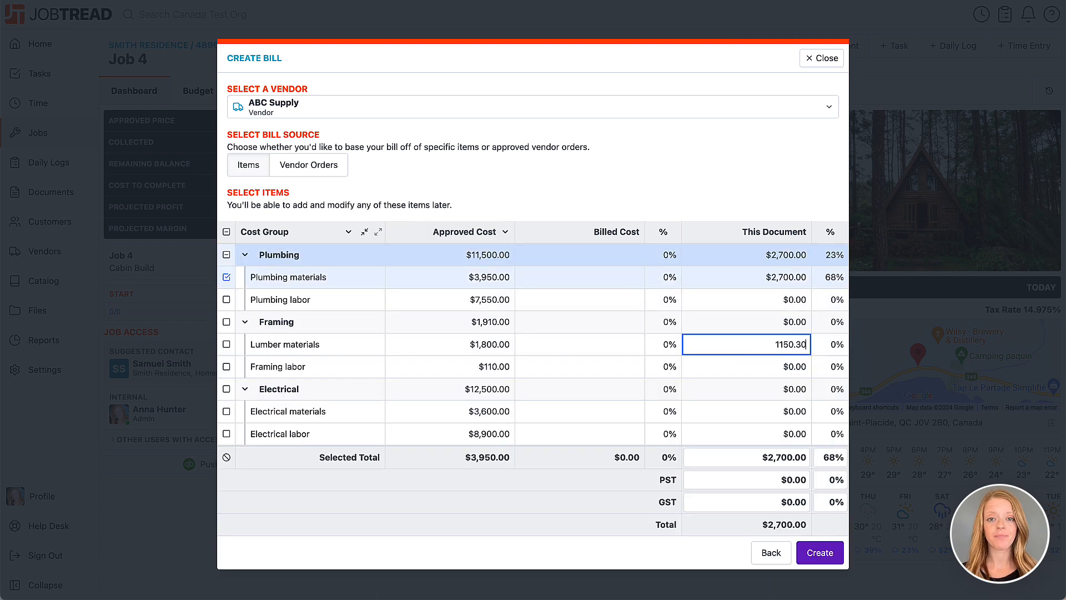
pyautogui.click(757, 411)
pyautogui.write('2911')
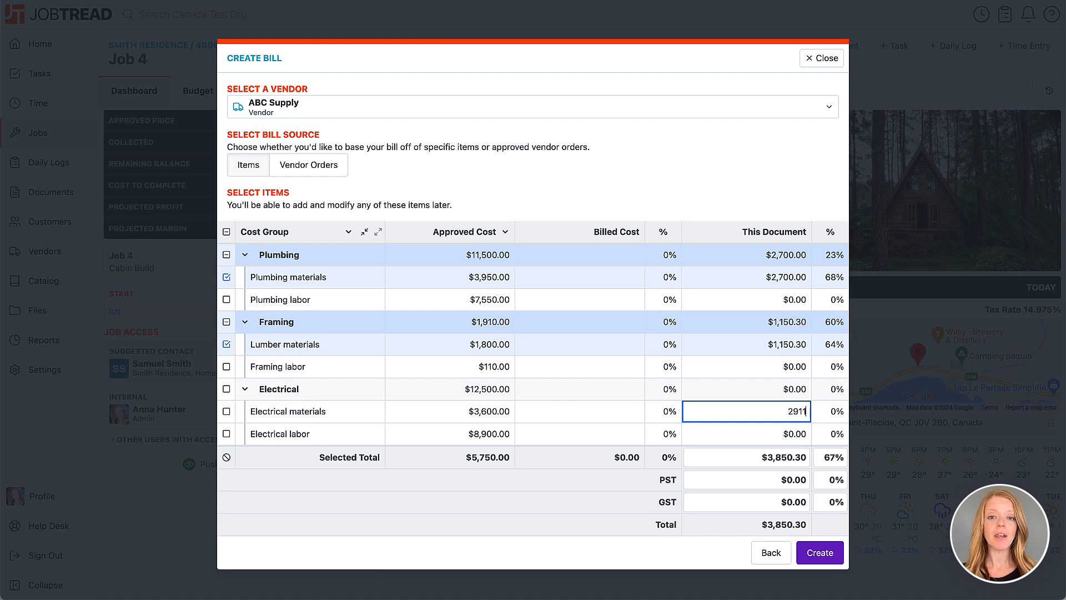
# Enter PST of $473.29 and GST of $338.07 on the bill.
pyautogui.click(745, 479)
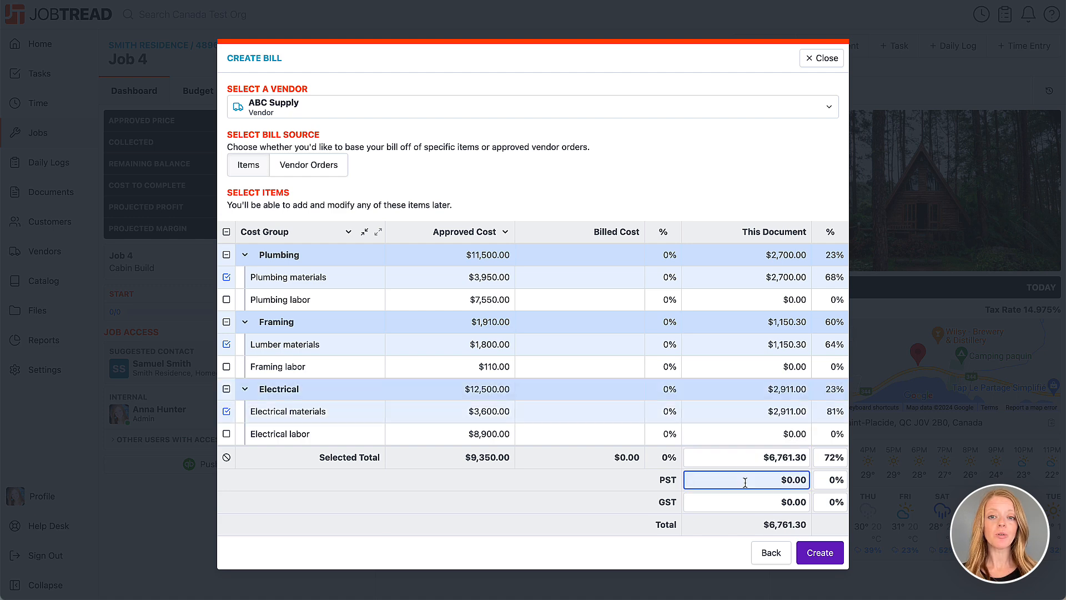
pyautogui.write('473.29')
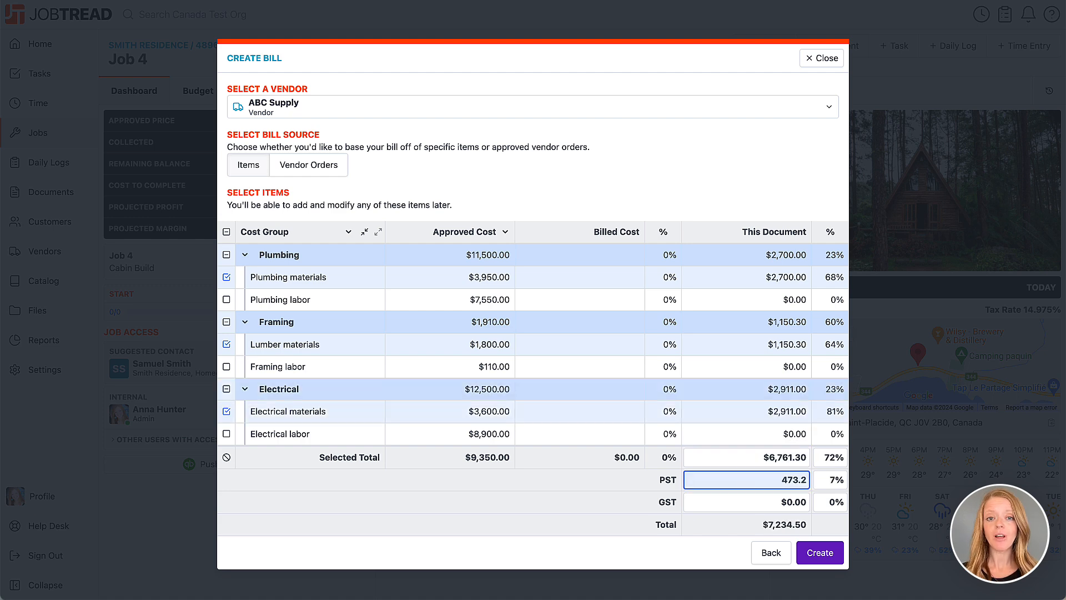
pyautogui.click(773, 502)
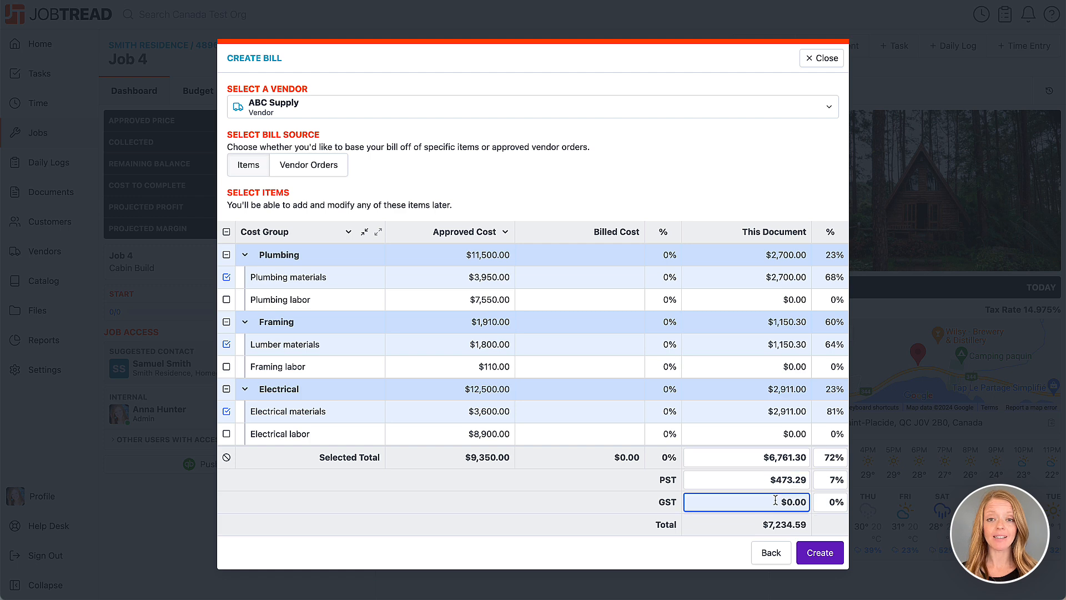
pyautogui.write('338.07')
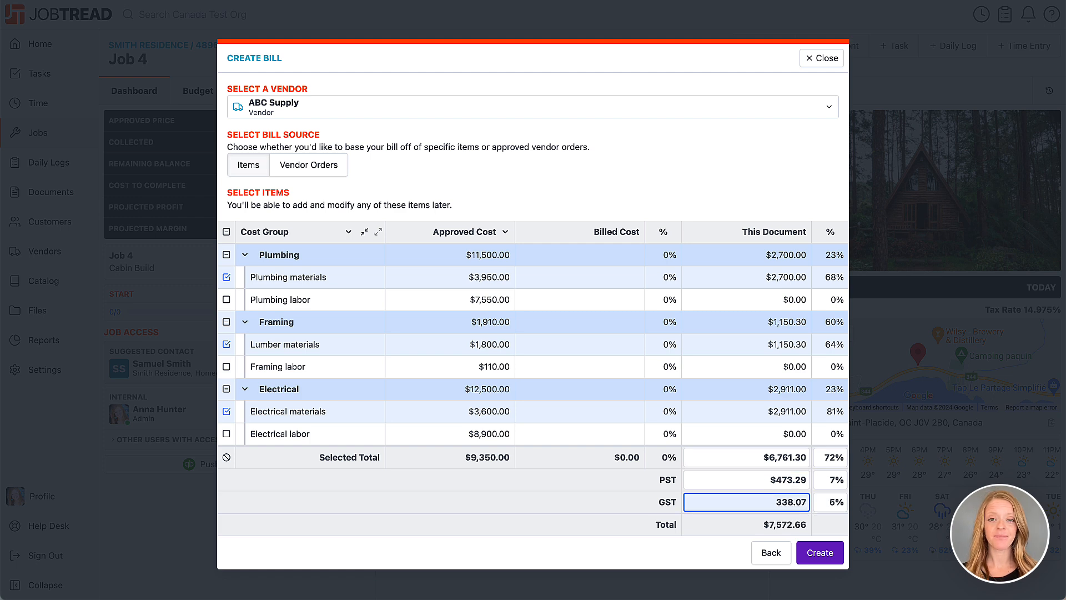
pyautogui.click(749, 540)
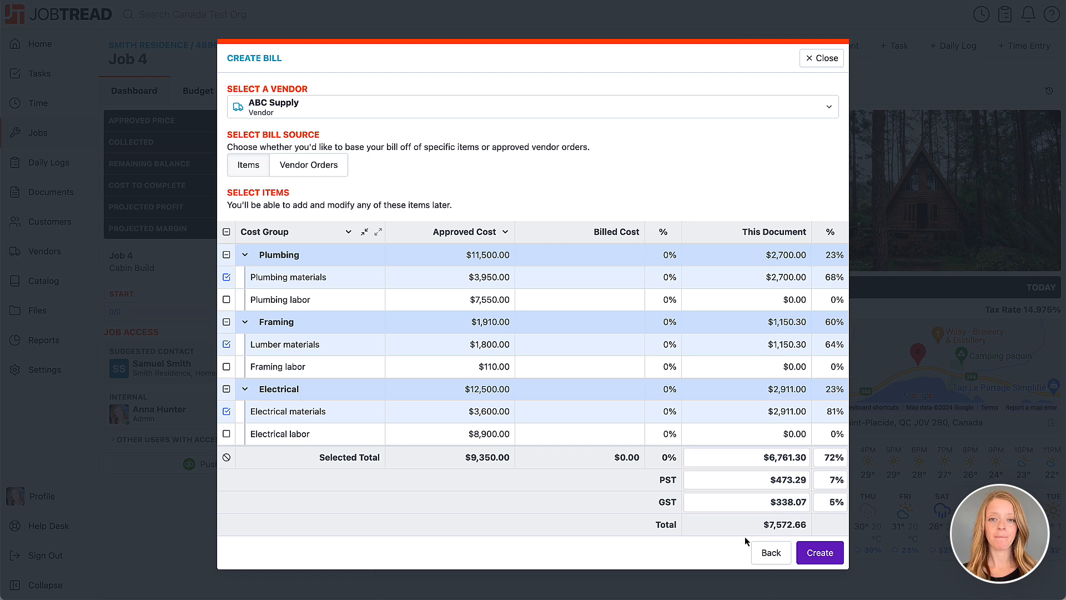
# Create Bill 4-2 and save it with the GST/PST BC QBO purchase tax code.
pyautogui.click(814, 553)
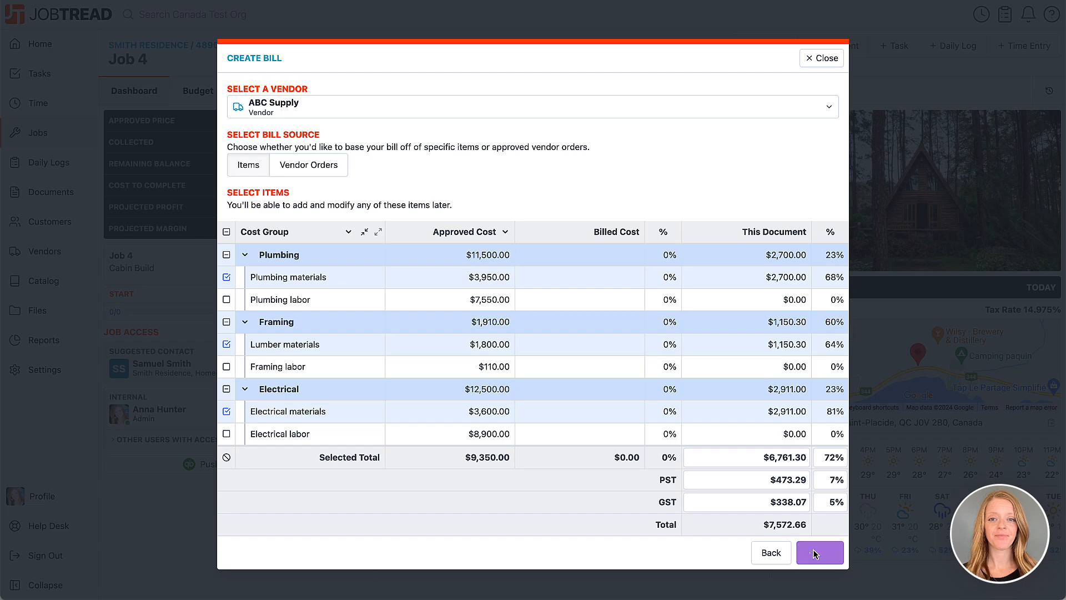
pyautogui.scroll(-2, 815, 553)
pyautogui.scroll(-1, 814, 552)
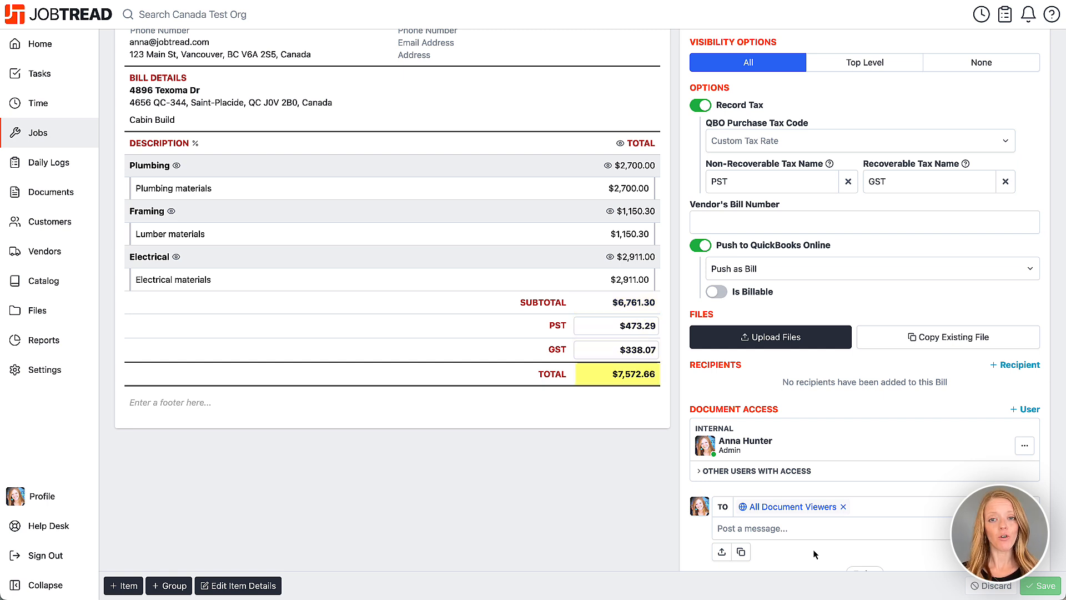
pyautogui.click(798, 137)
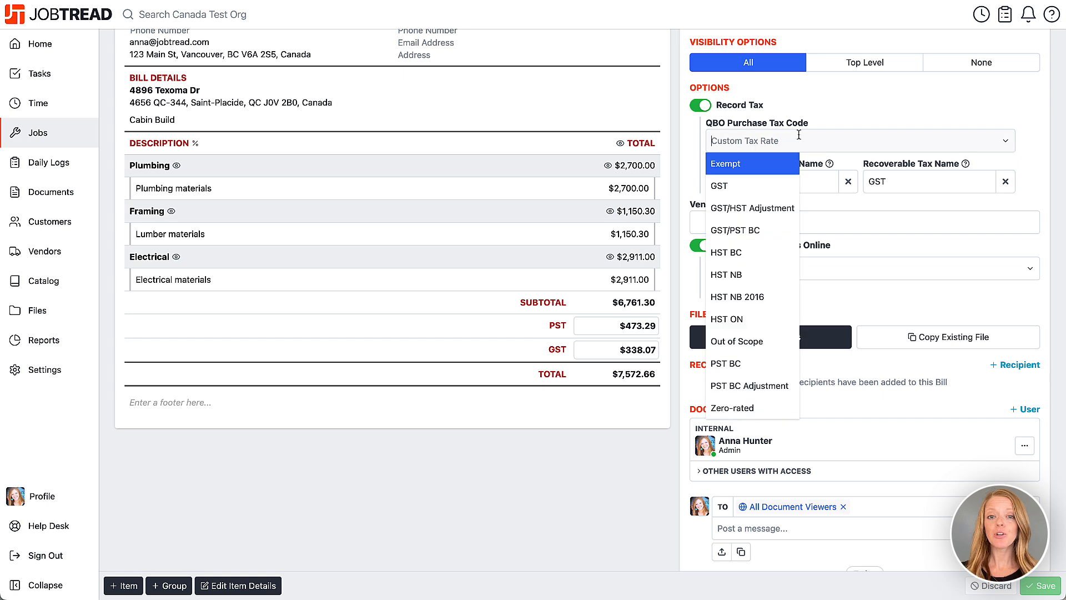
pyautogui.click(776, 228)
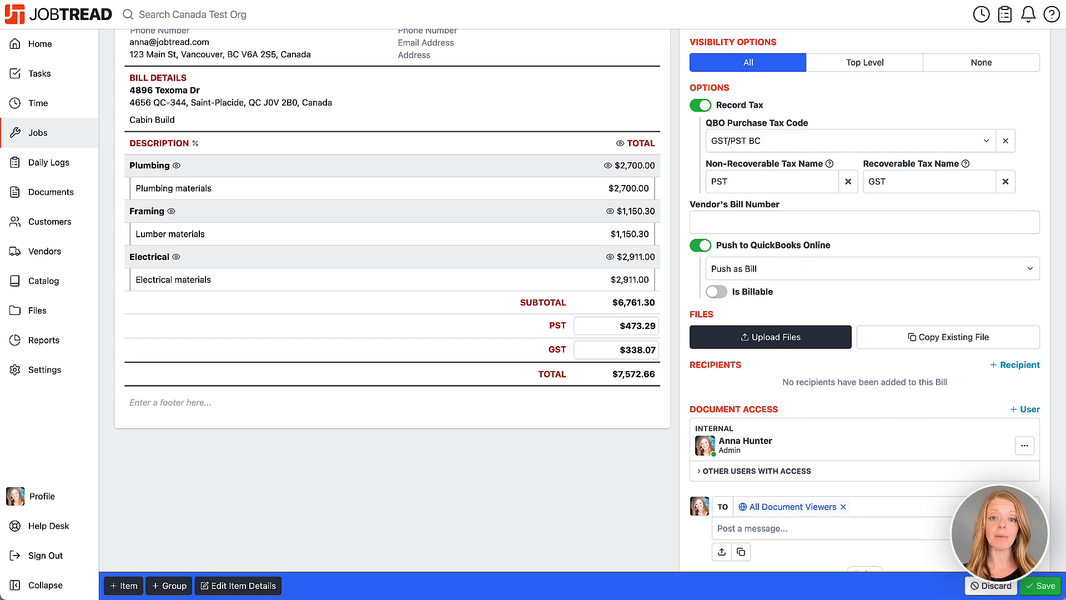
pyautogui.click(1036, 587)
# Record the full $7,572.66 payment on Bill 4-2, then go to Job 4's budget.
pyautogui.scroll(4, 821, 267)
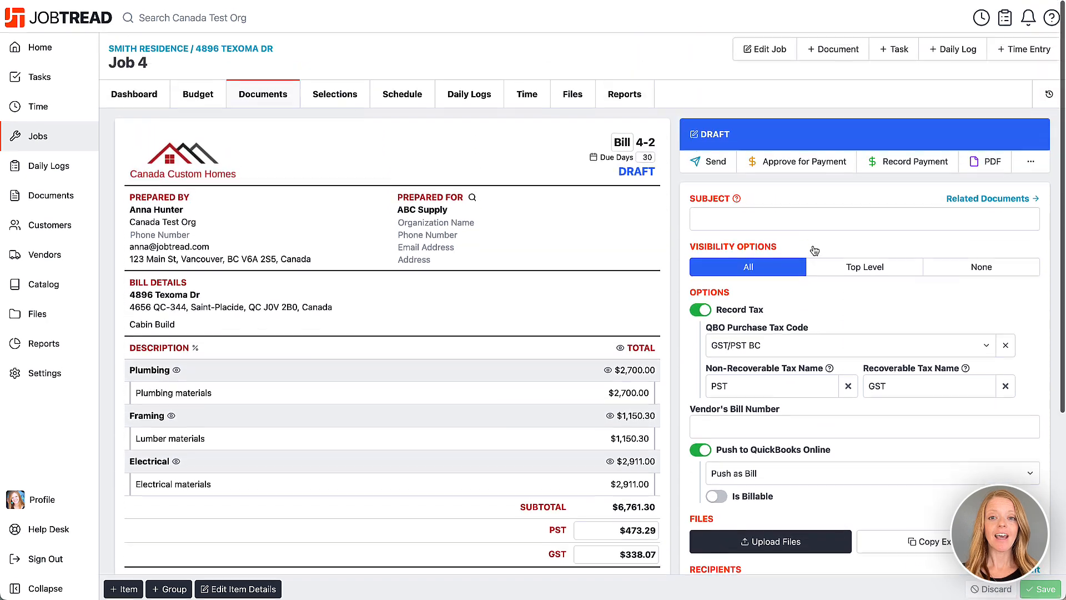
pyautogui.click(889, 159)
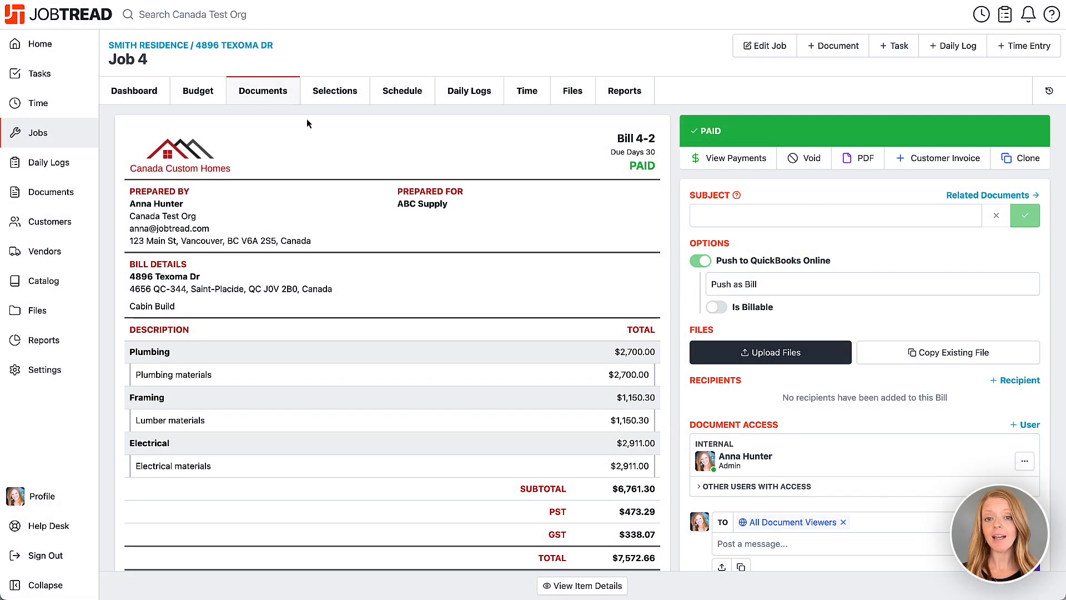
pyautogui.click(217, 89)
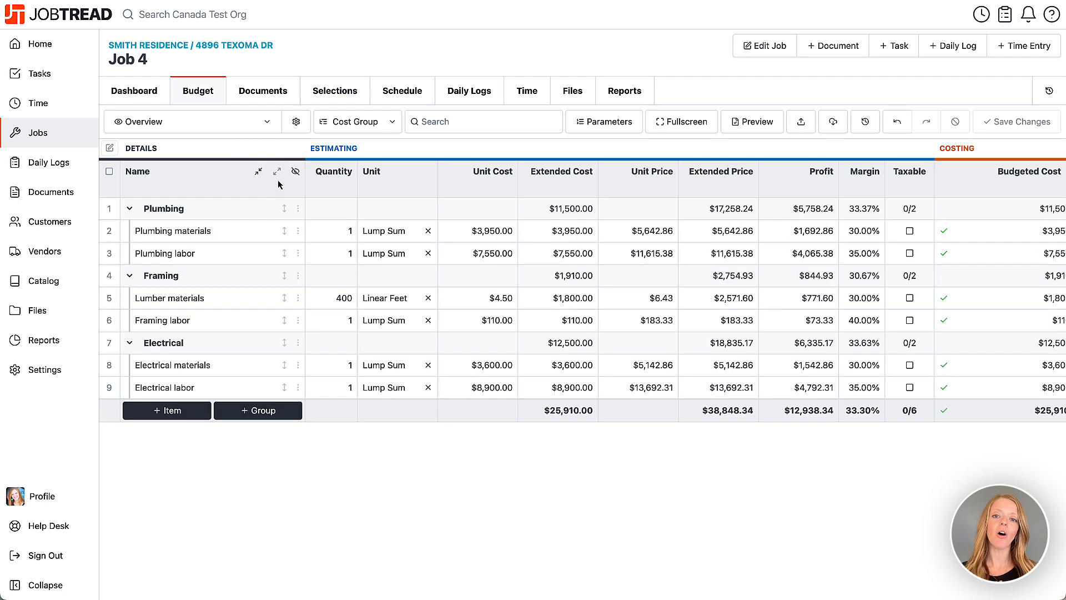
# In Job 4's budget costing, expand the plumbing, lumber and electrical materials rows.
pyautogui.hscroll(10, 355, 250)
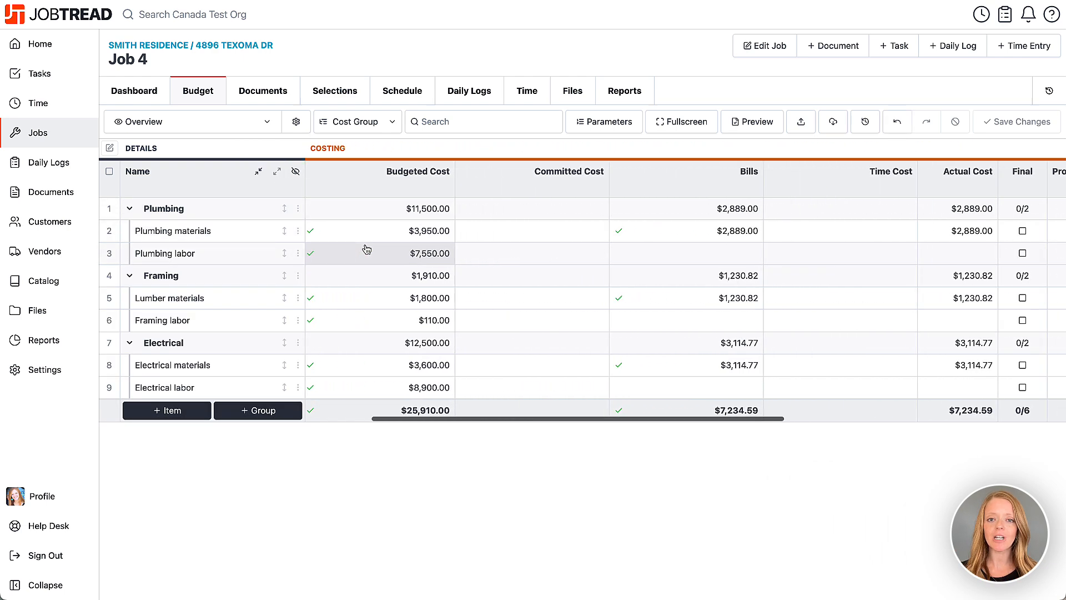
pyautogui.click(679, 232)
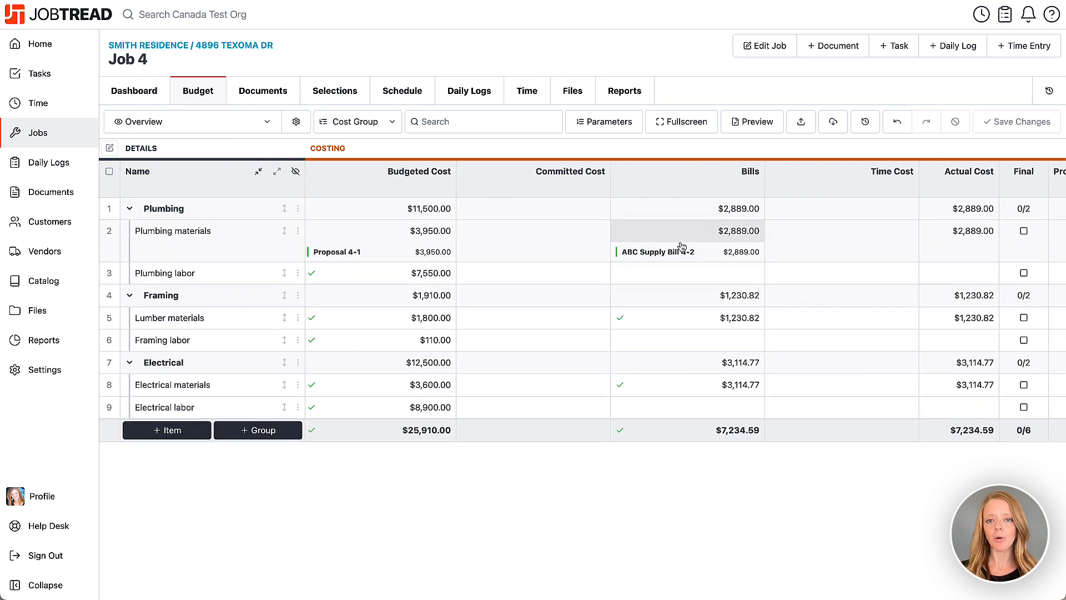
pyautogui.click(678, 311)
pyautogui.click(678, 405)
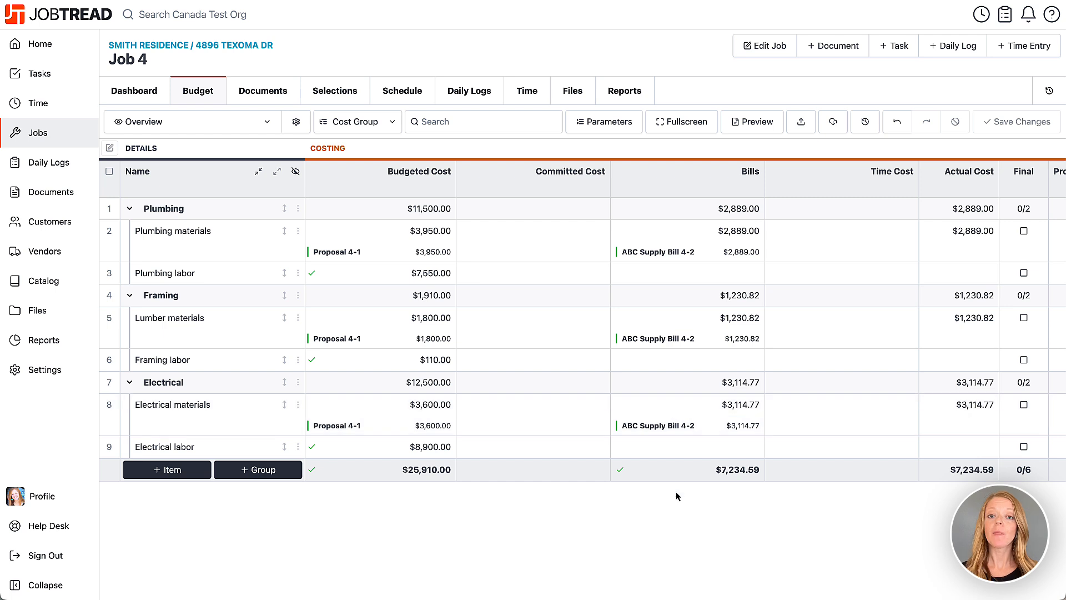